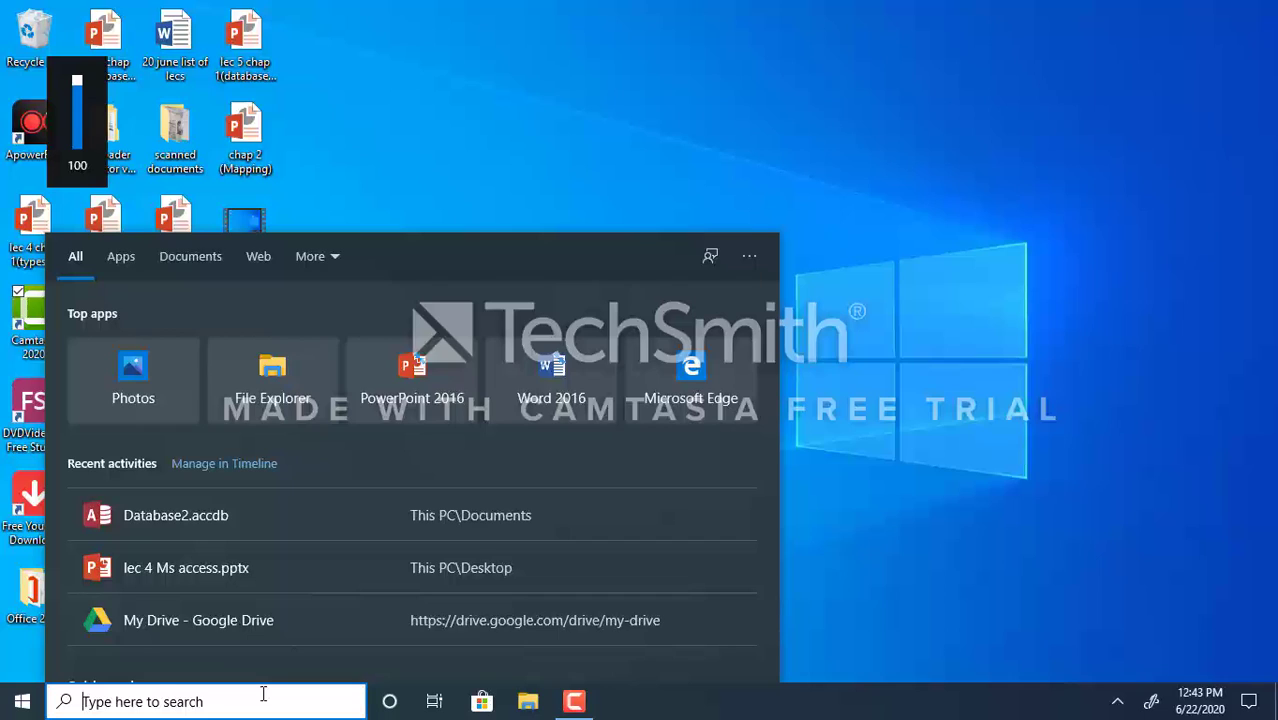
Step: Launch Access 2016 and dismiss the Office activation wizard
text(access)
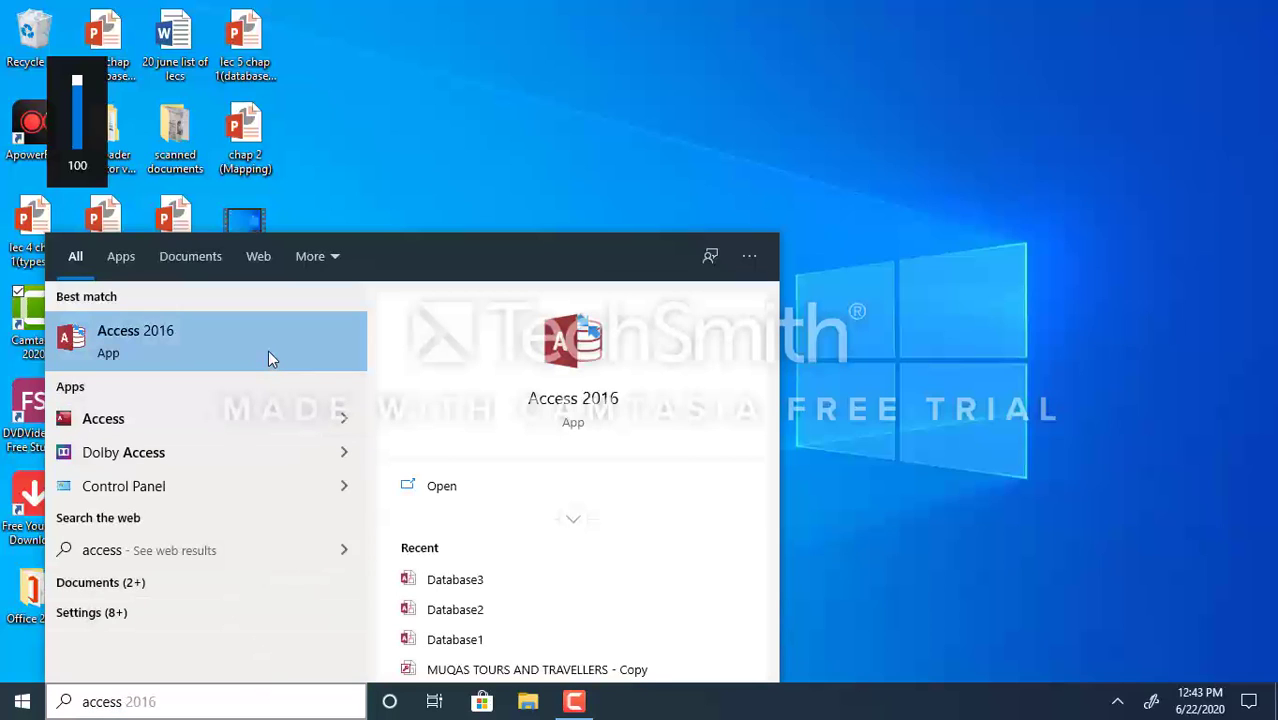
click(268, 350)
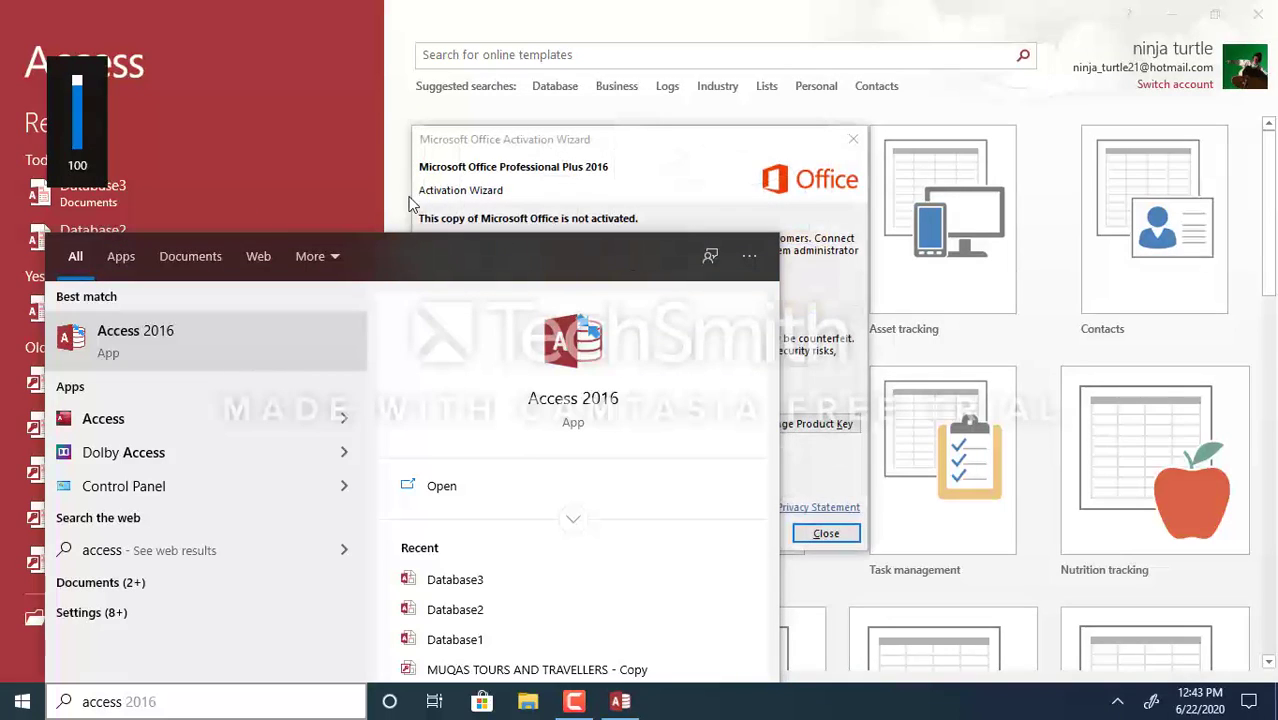
click(317, 160)
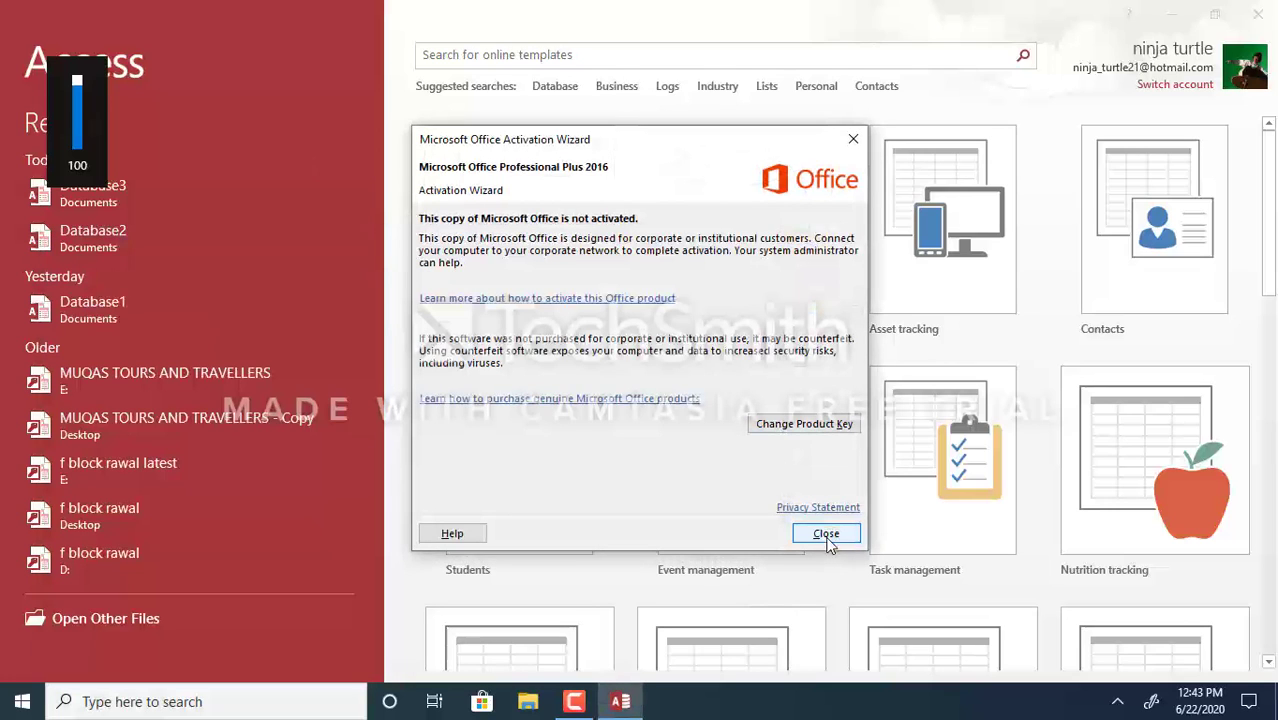
click(827, 537)
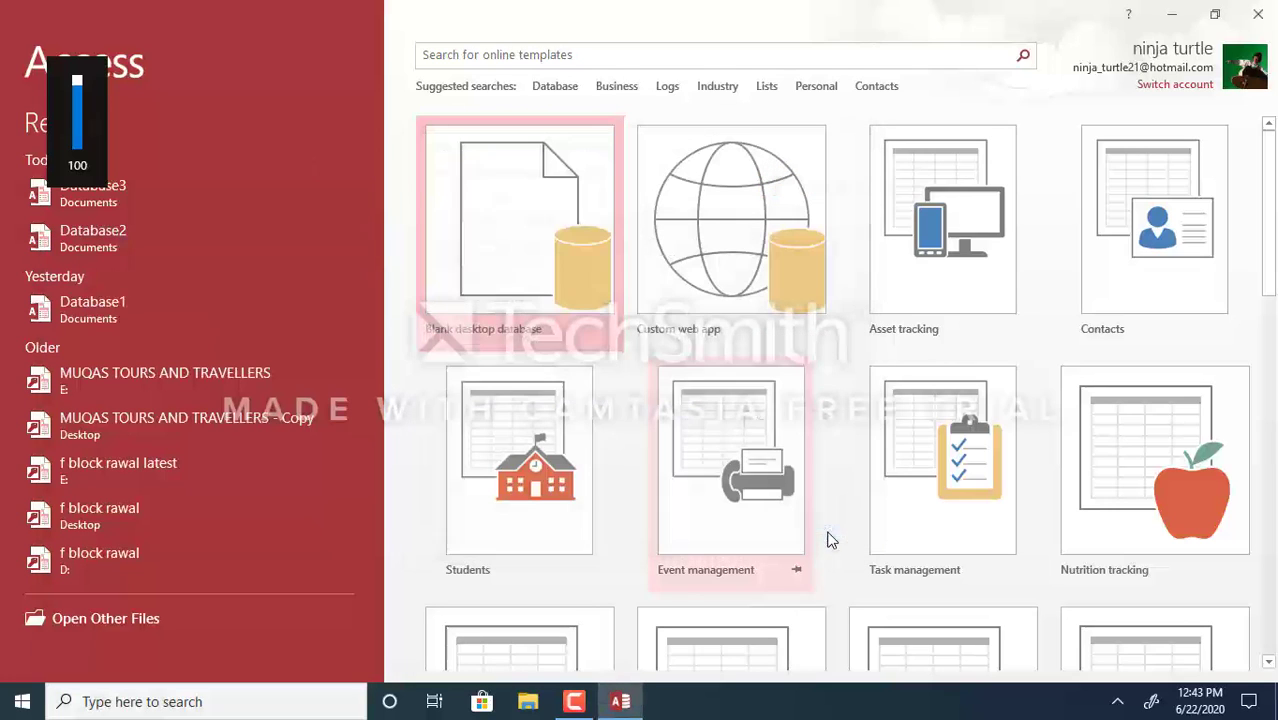
Step: Create a blank desktop database with the file name GDCW F-Block
click(505, 226)
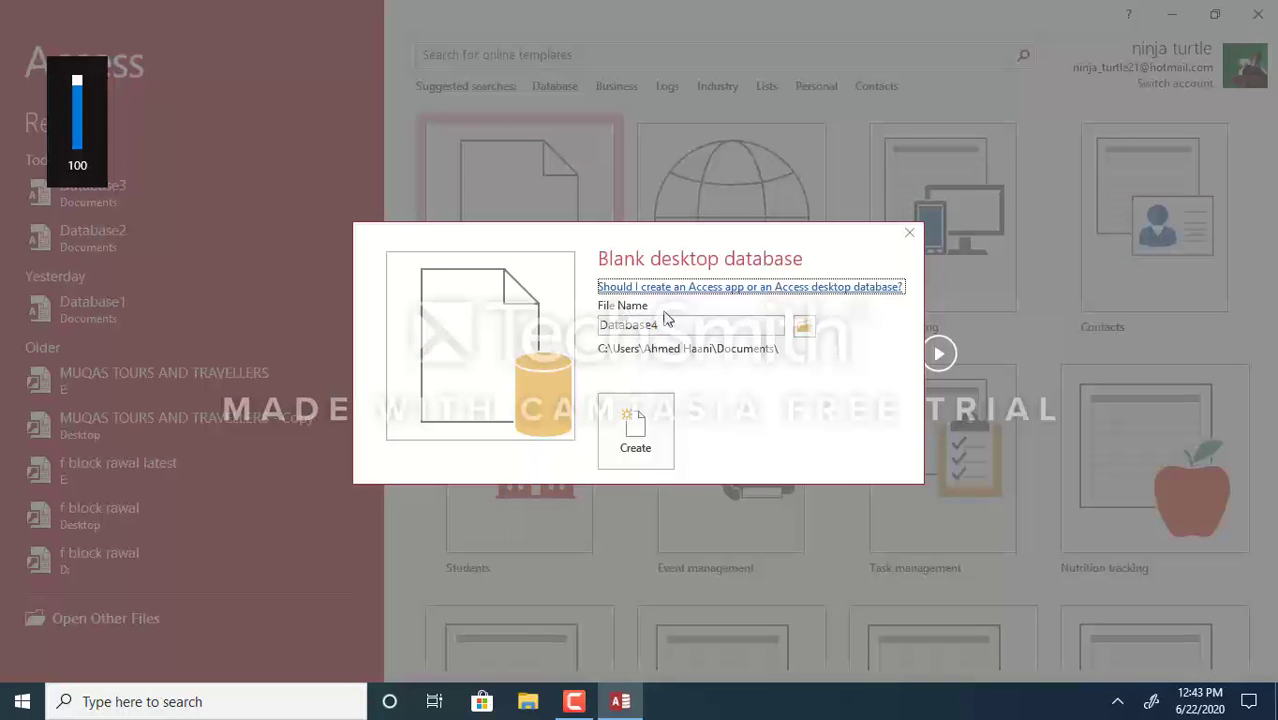
double_click(667, 318)
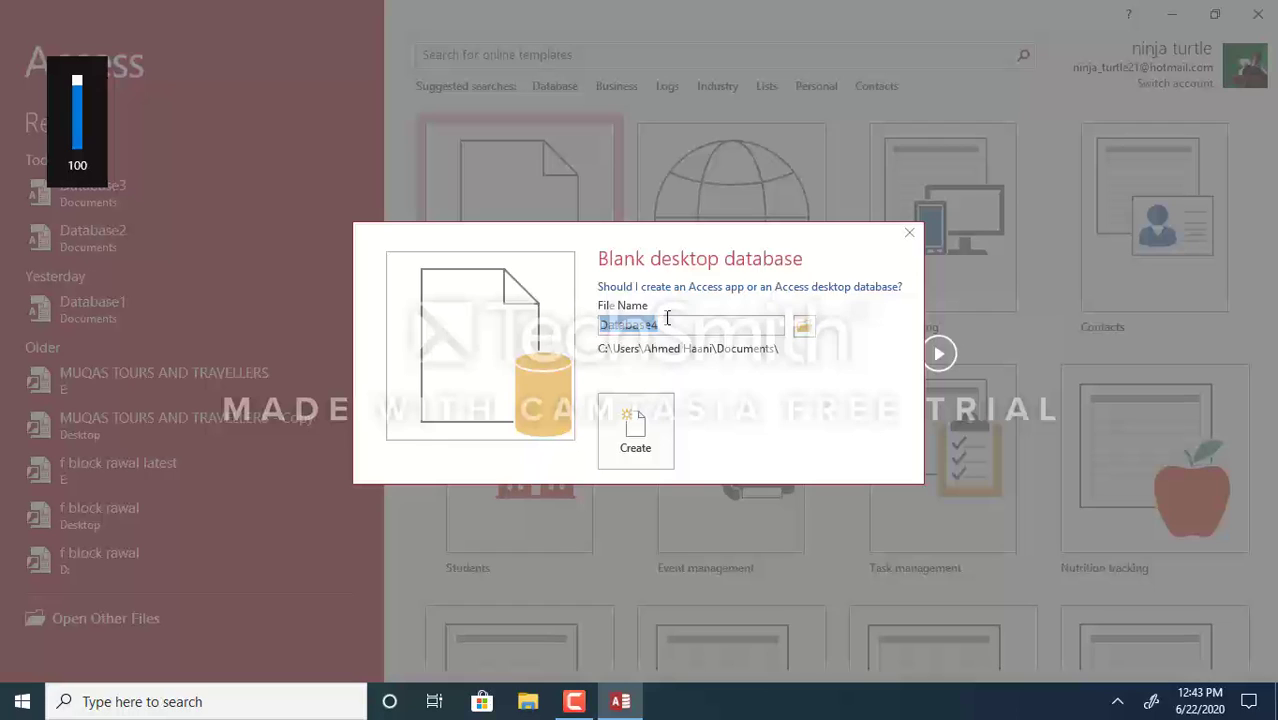
text(GDCW F-Block)
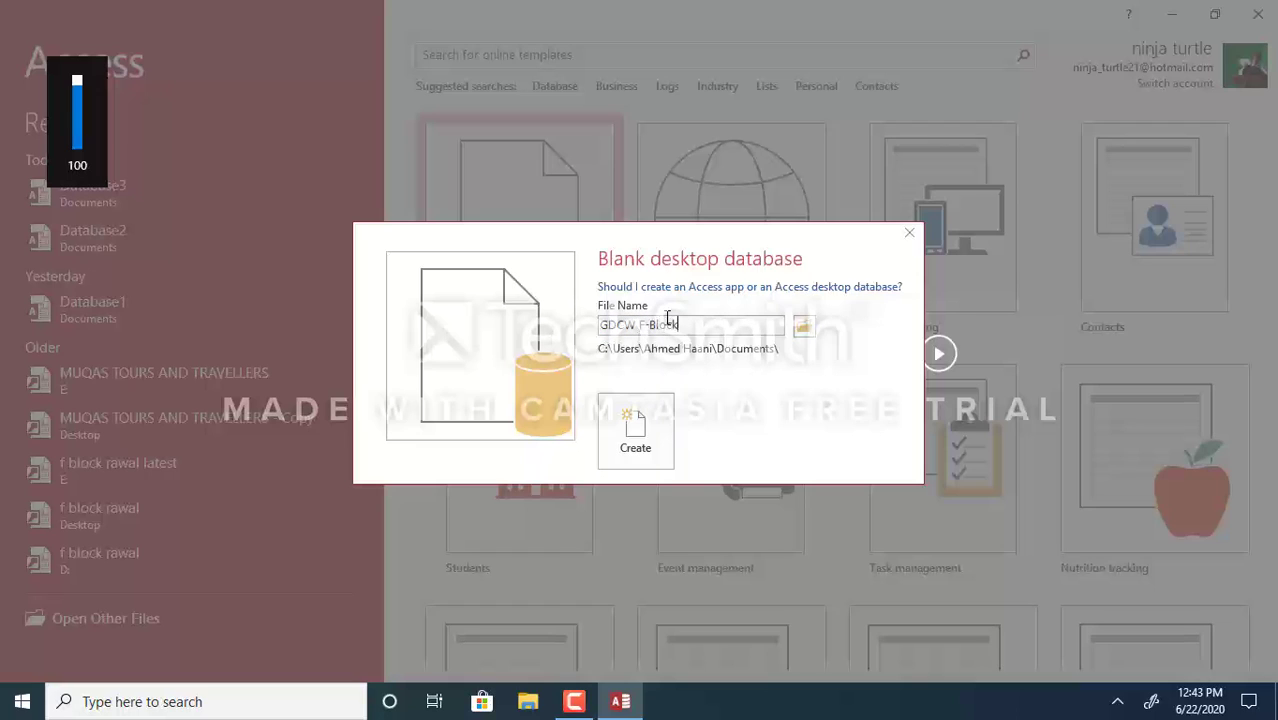
click(641, 433)
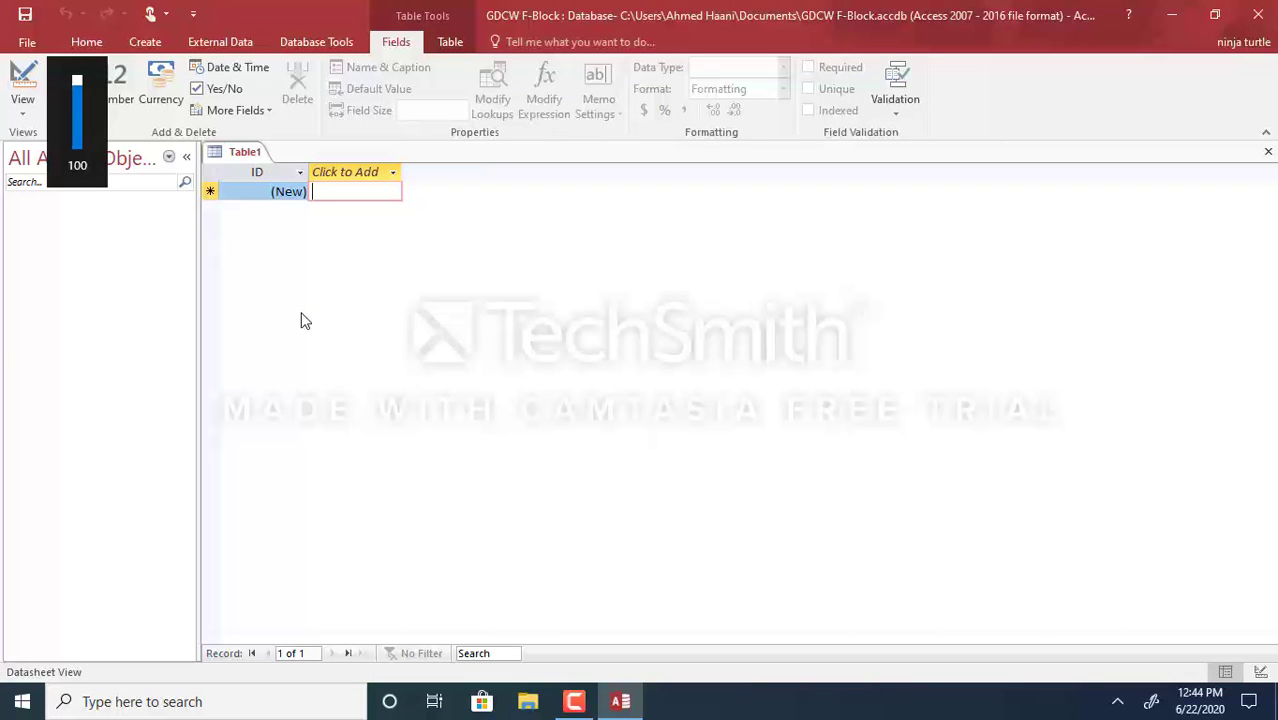
Step: Examine the database file information page and the command groups for home, creation, external data, database tools, fields and tables
click(41, 35)
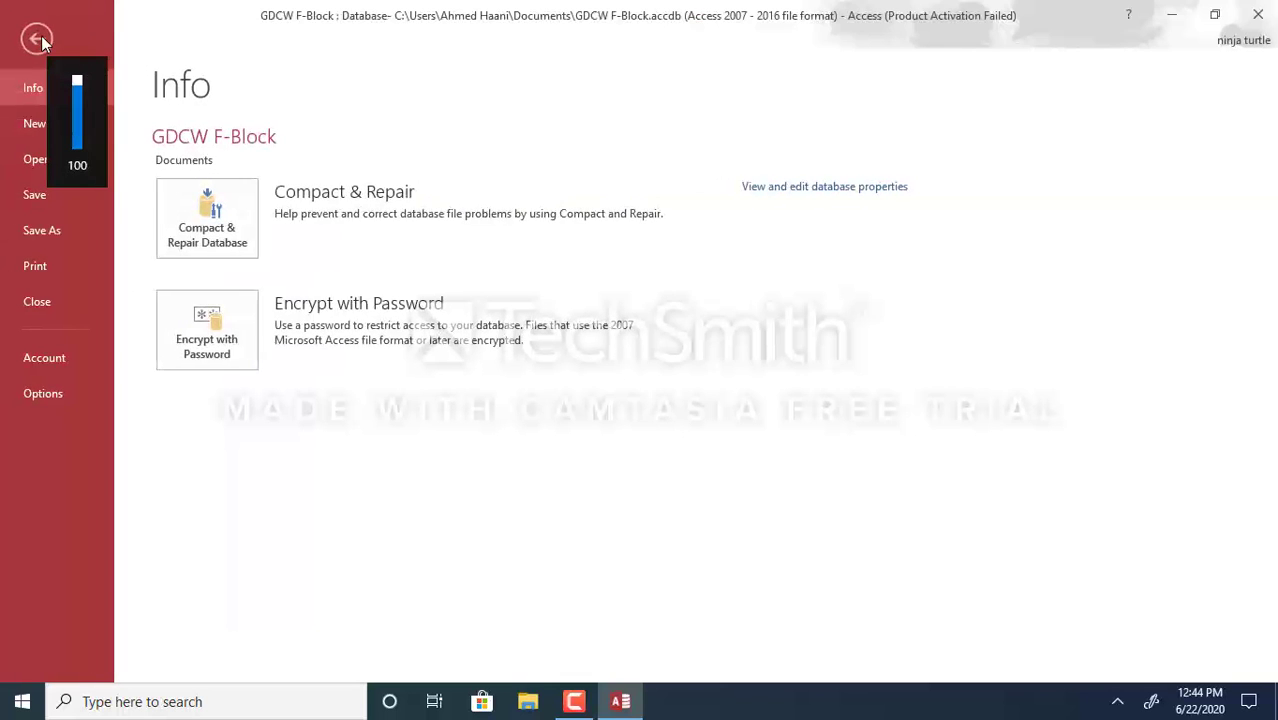
click(41, 35)
click(41, 35)
click(41, 37)
click(100, 42)
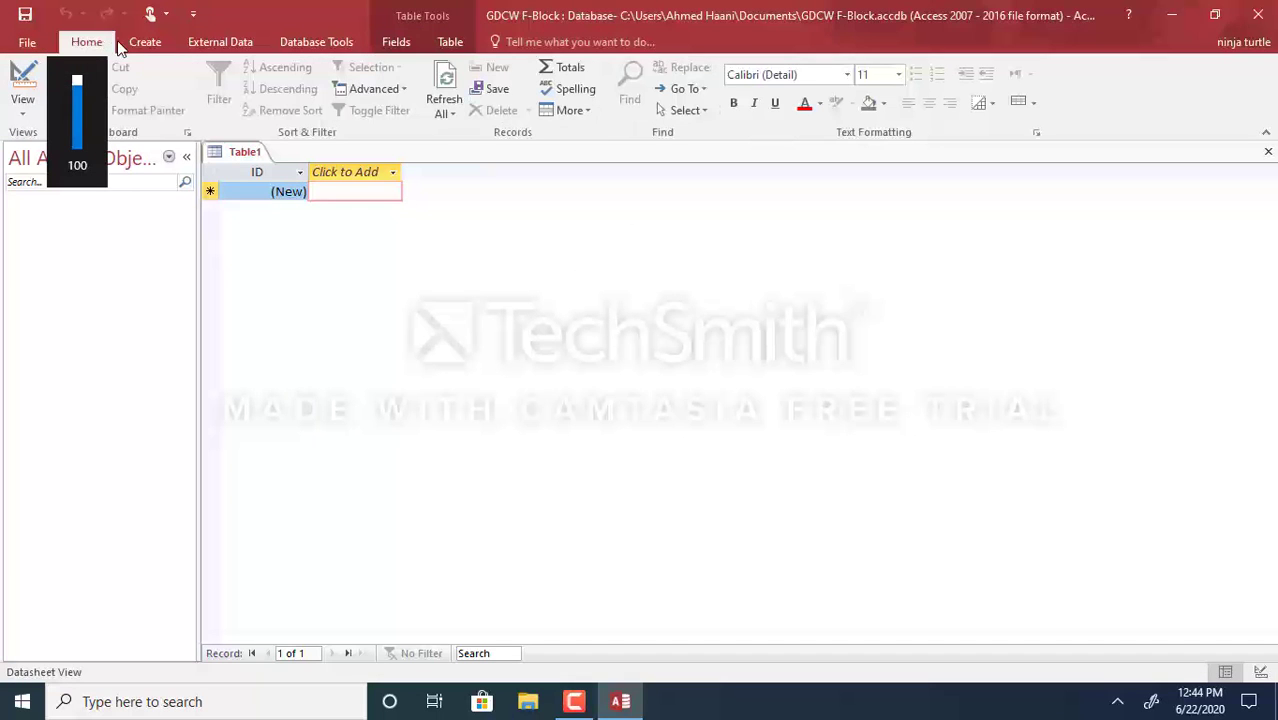
click(143, 44)
click(212, 42)
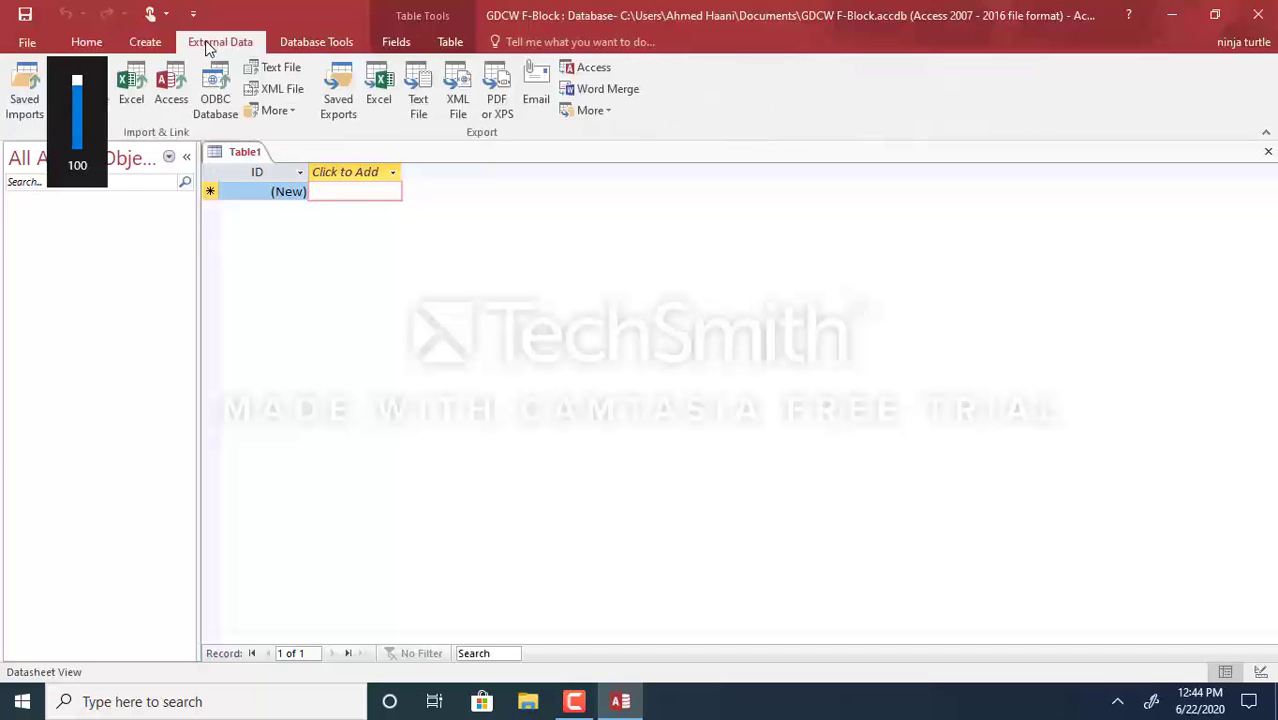
click(300, 44)
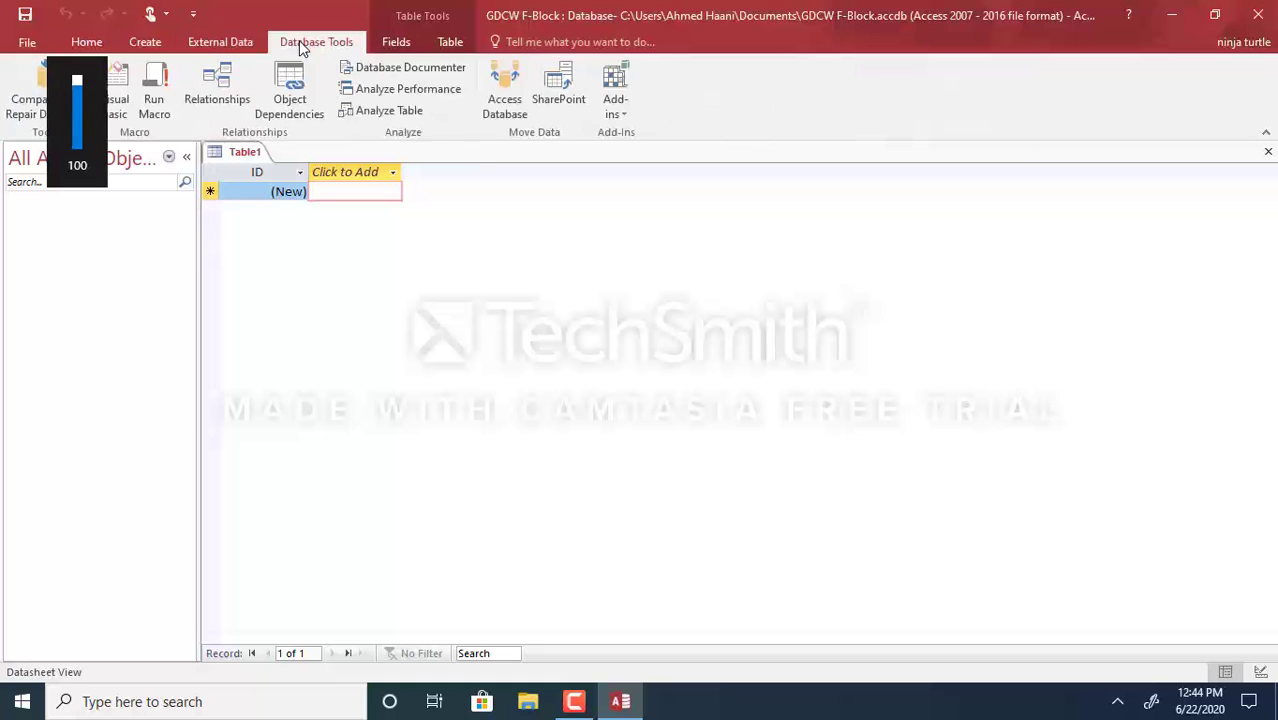
click(394, 42)
click(448, 44)
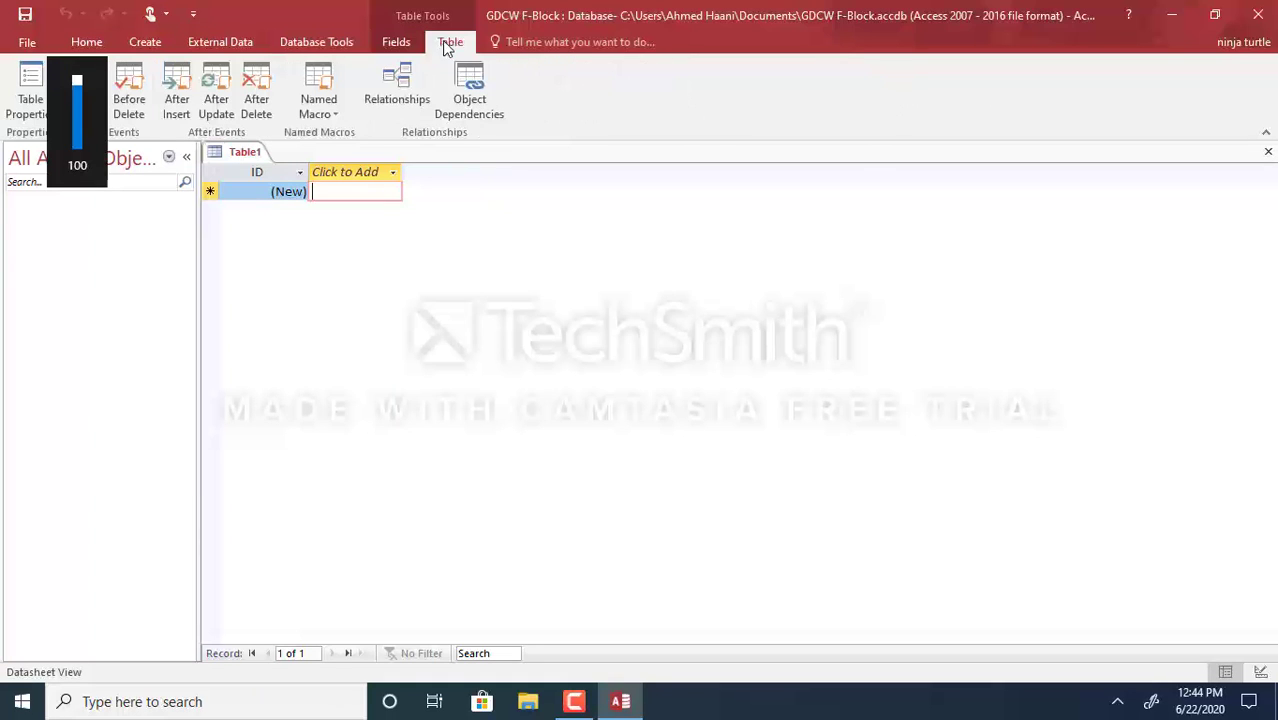
Step: Create a new table in Design View and add Emp Name as its first field
click(152, 44)
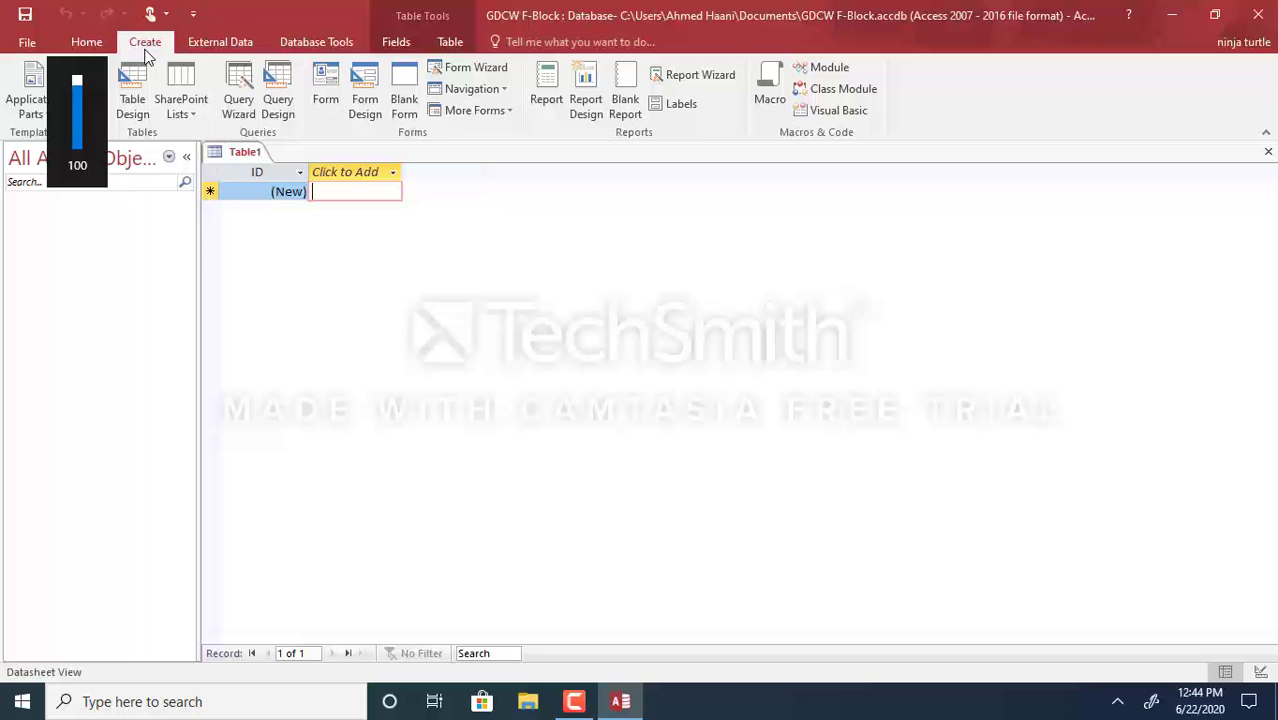
click(134, 100)
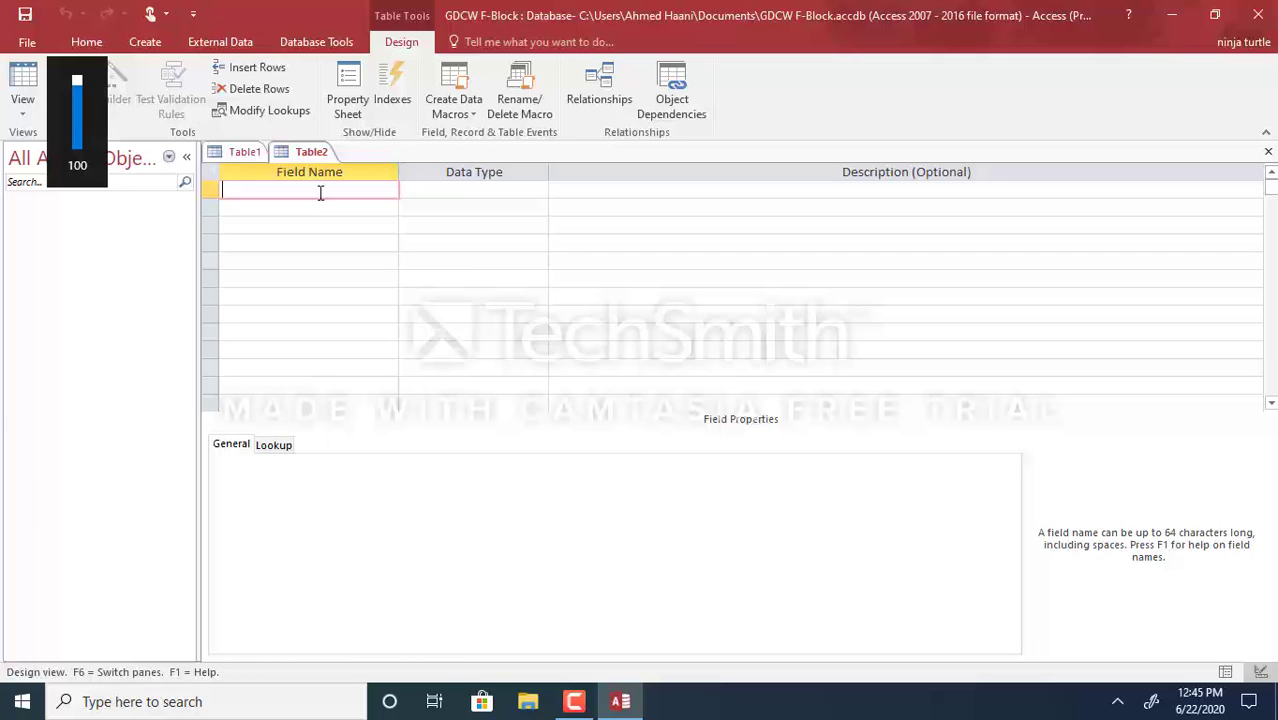
text(Emp Name)
click(452, 193)
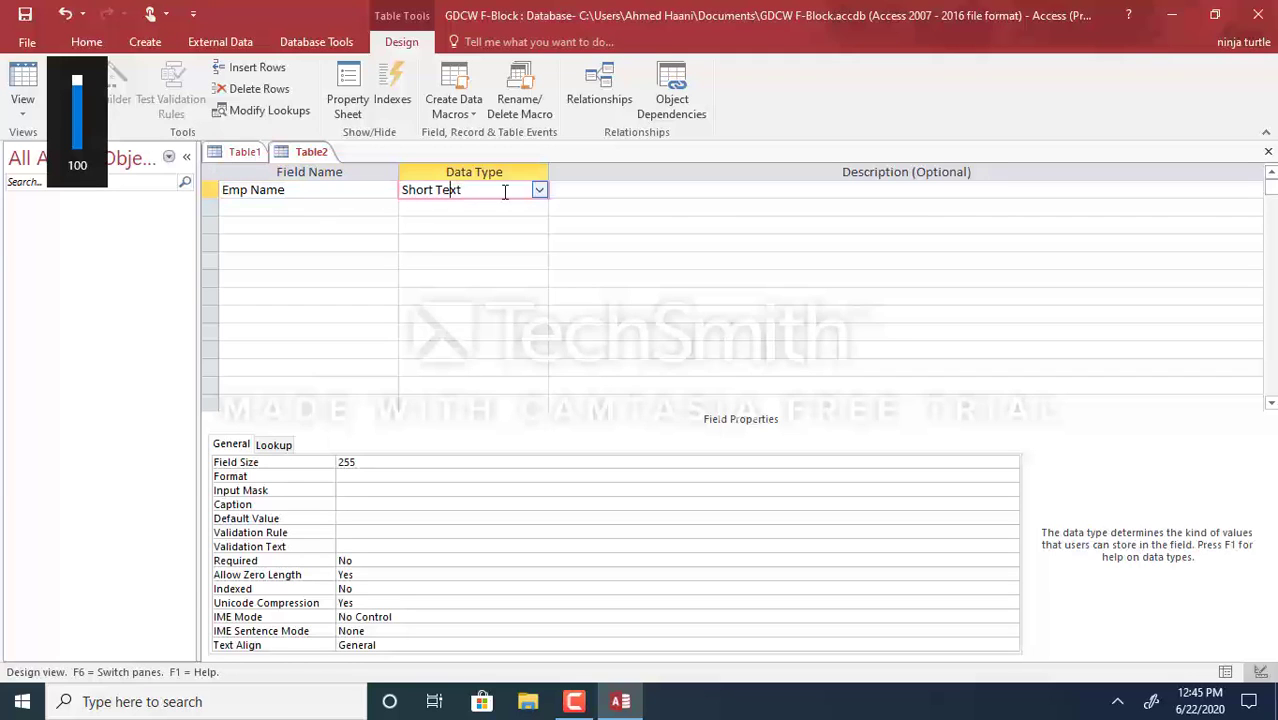
Step: Try the Number data type for the Emp Name field and return it to Short Text
click(540, 191)
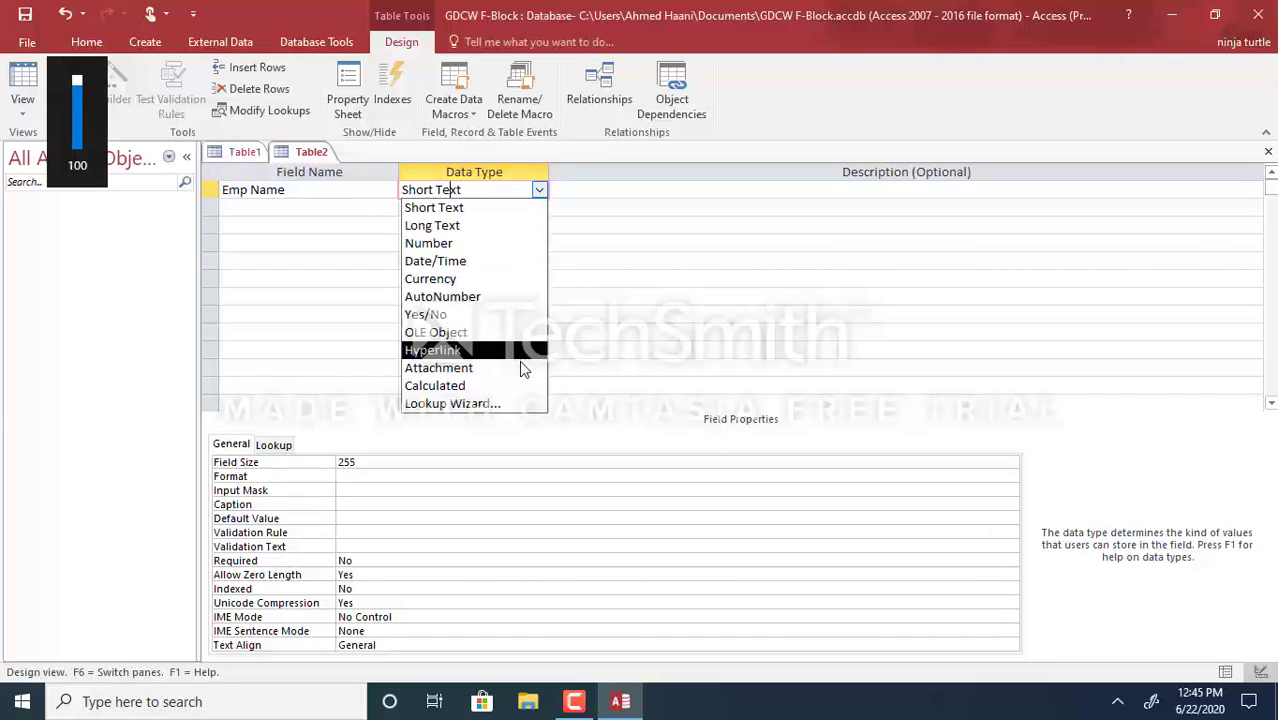
click(481, 249)
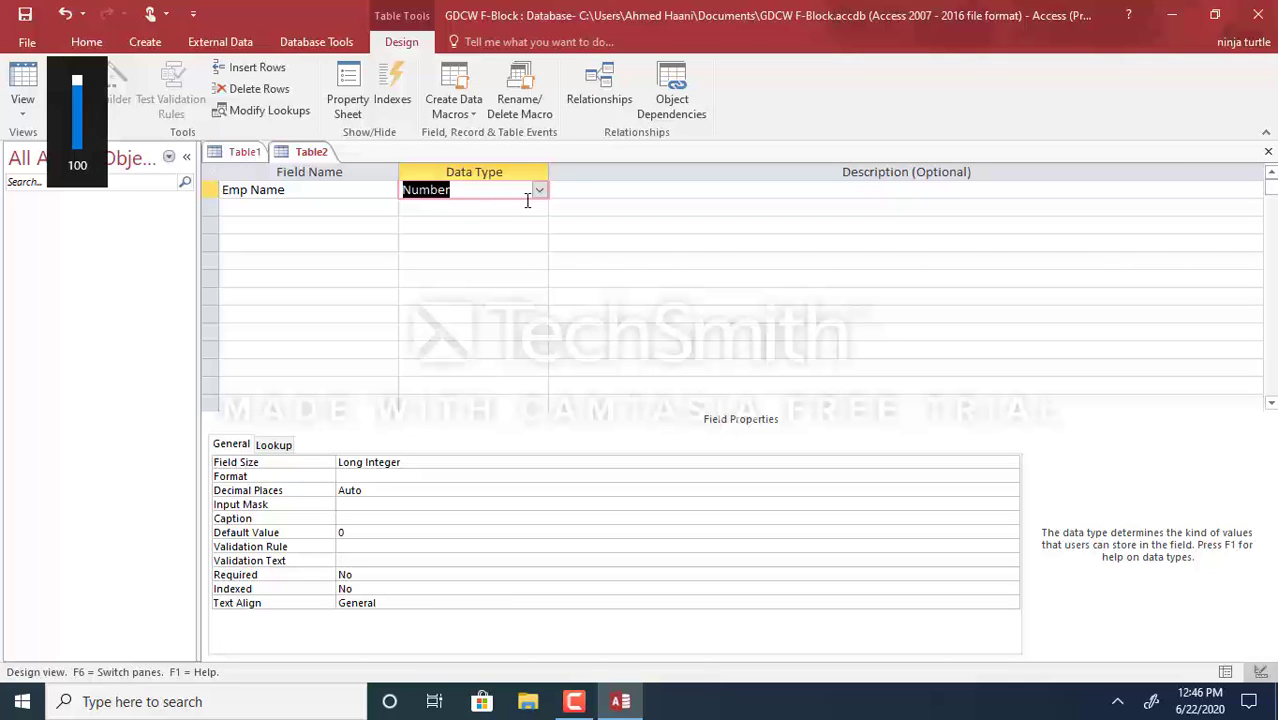
click(540, 193)
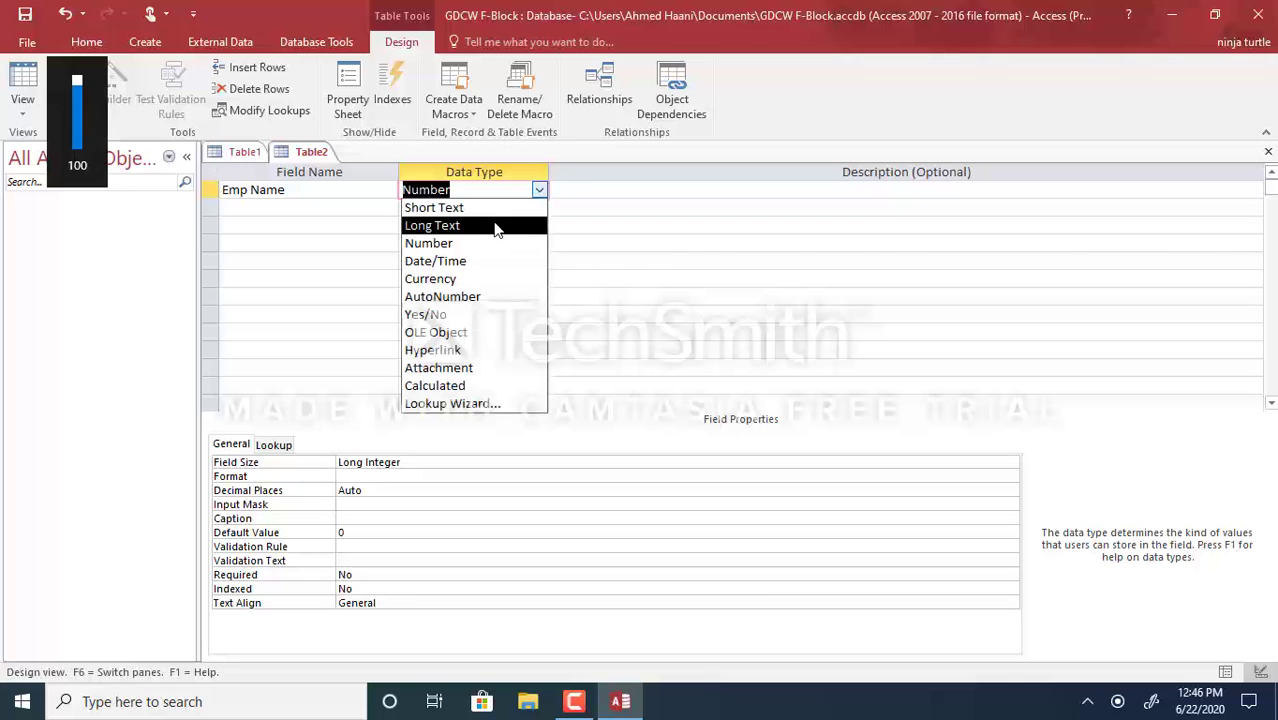
key(Escape)
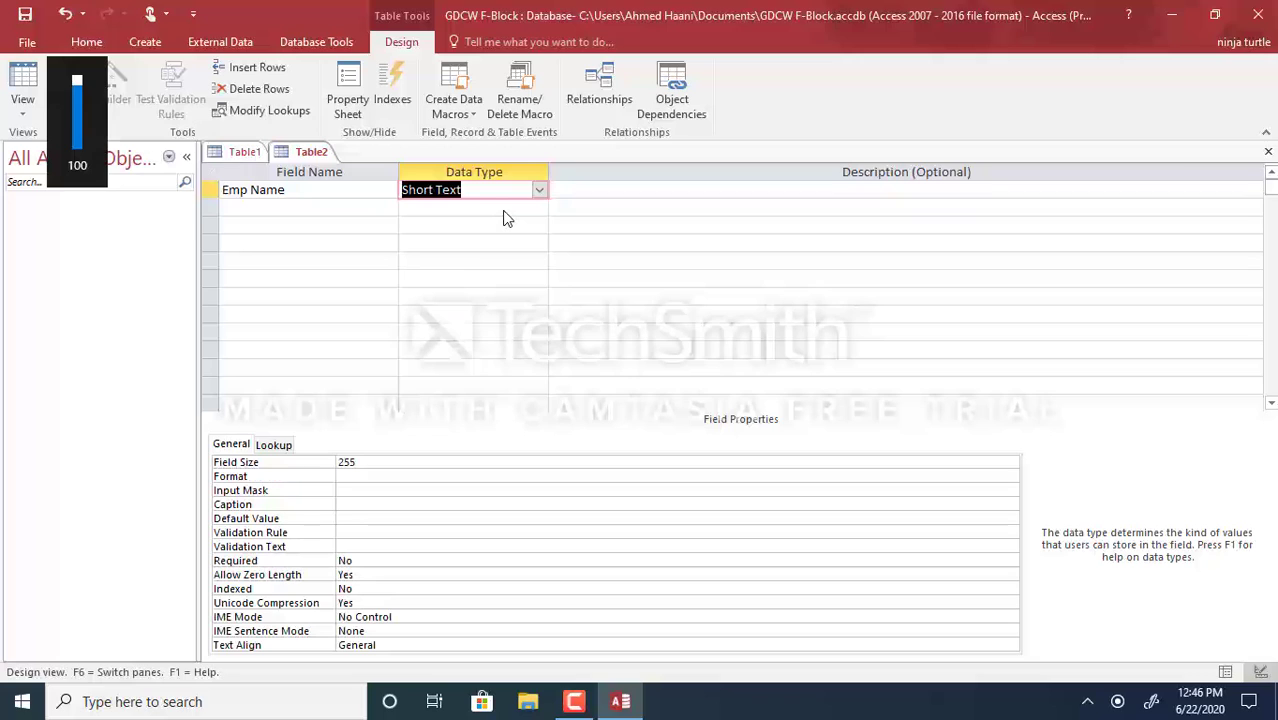
click(390, 467)
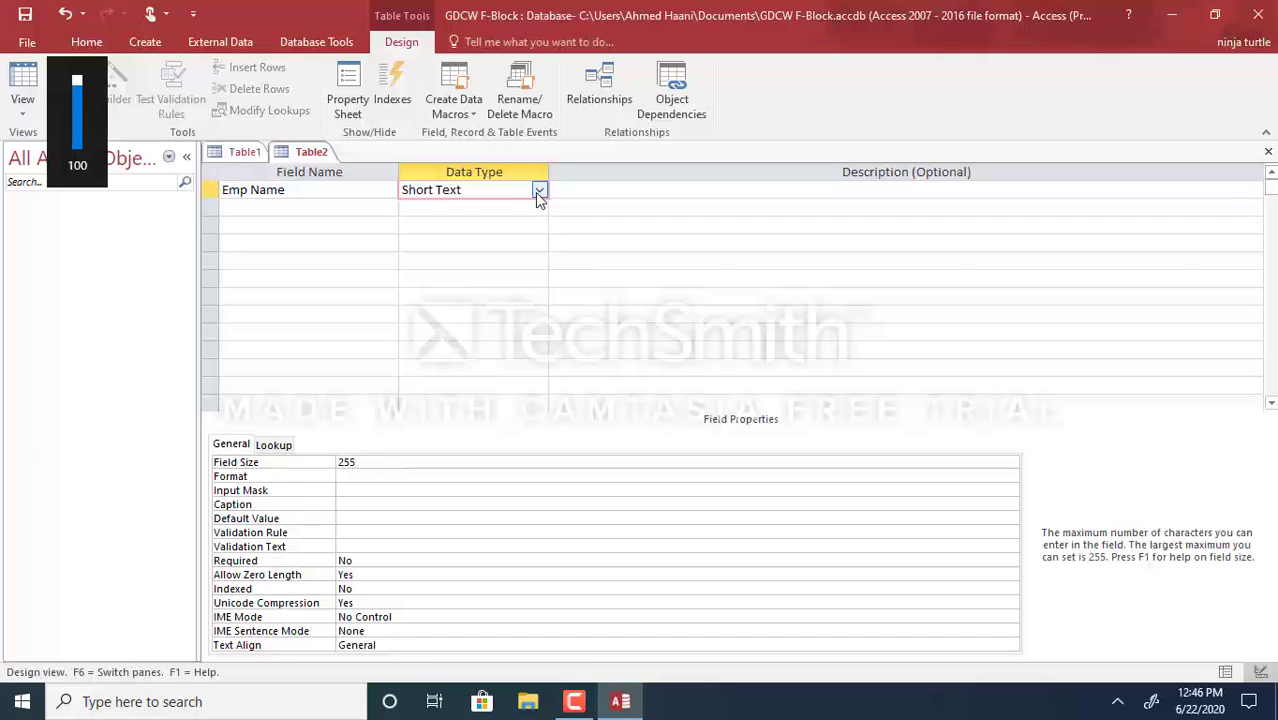
Step: Add a second field named Phone Number with the Number data type
click(277, 204)
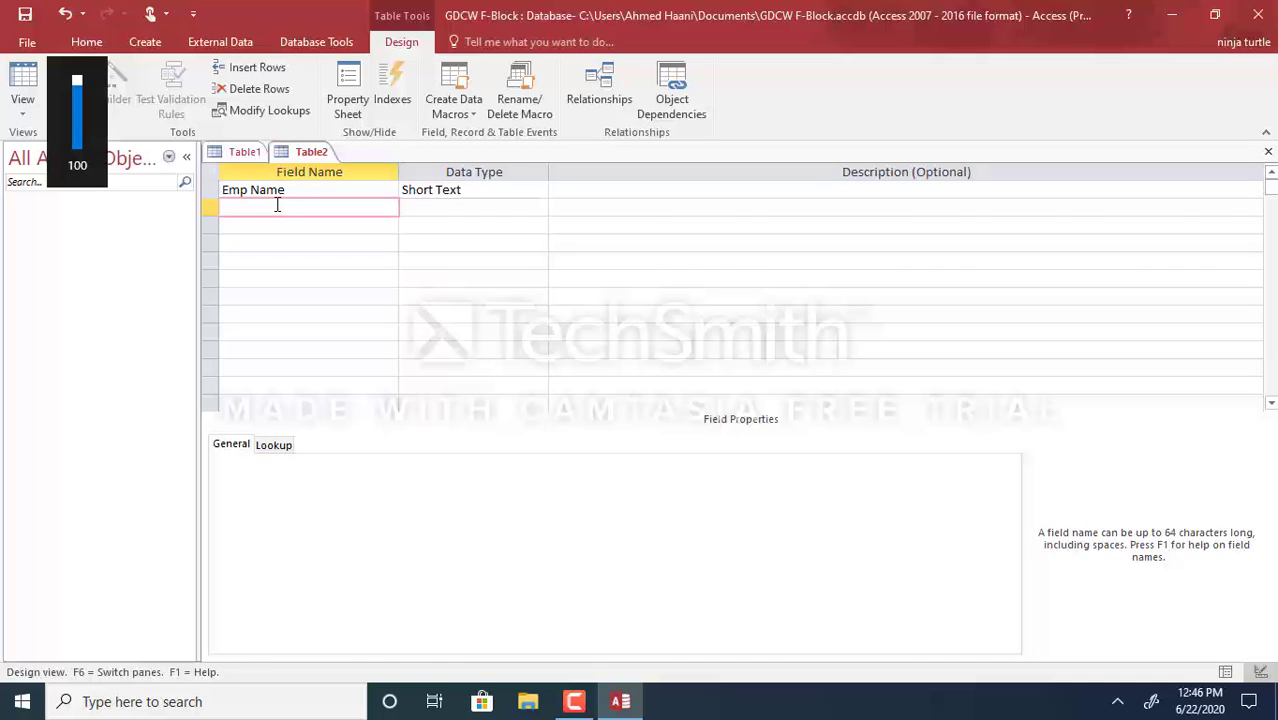
text(Phone Number)
click(446, 206)
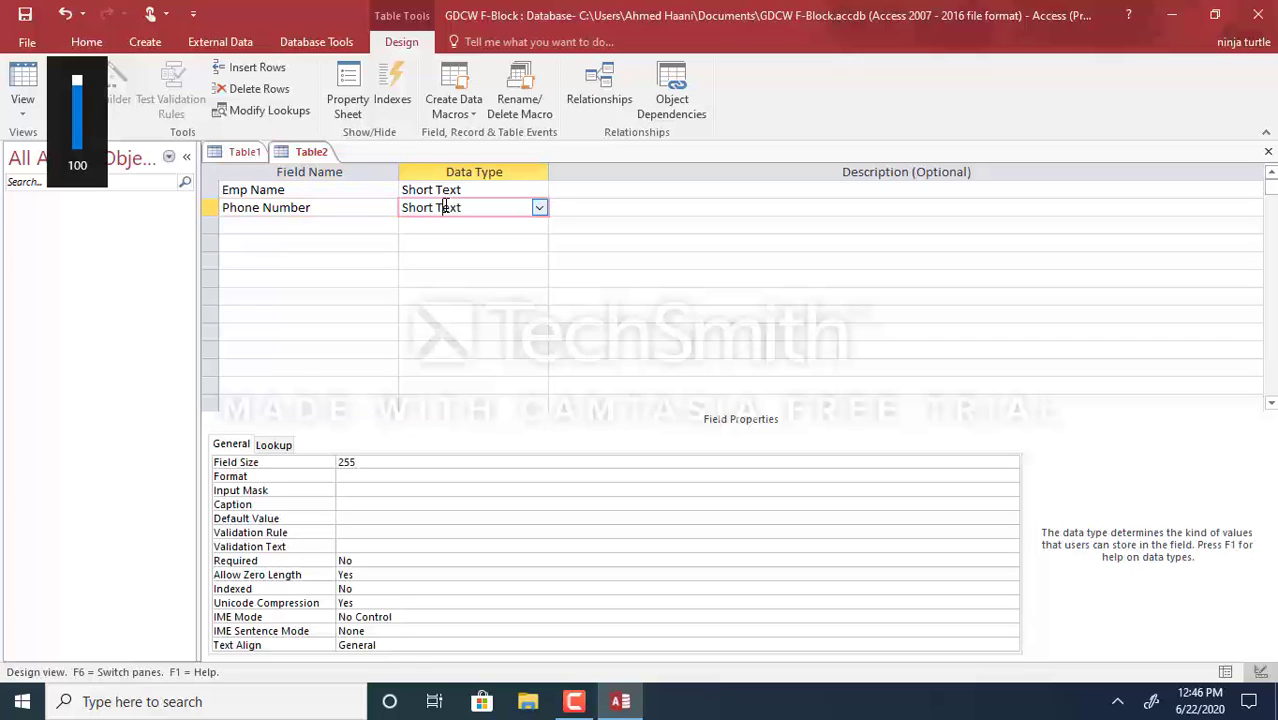
click(539, 209)
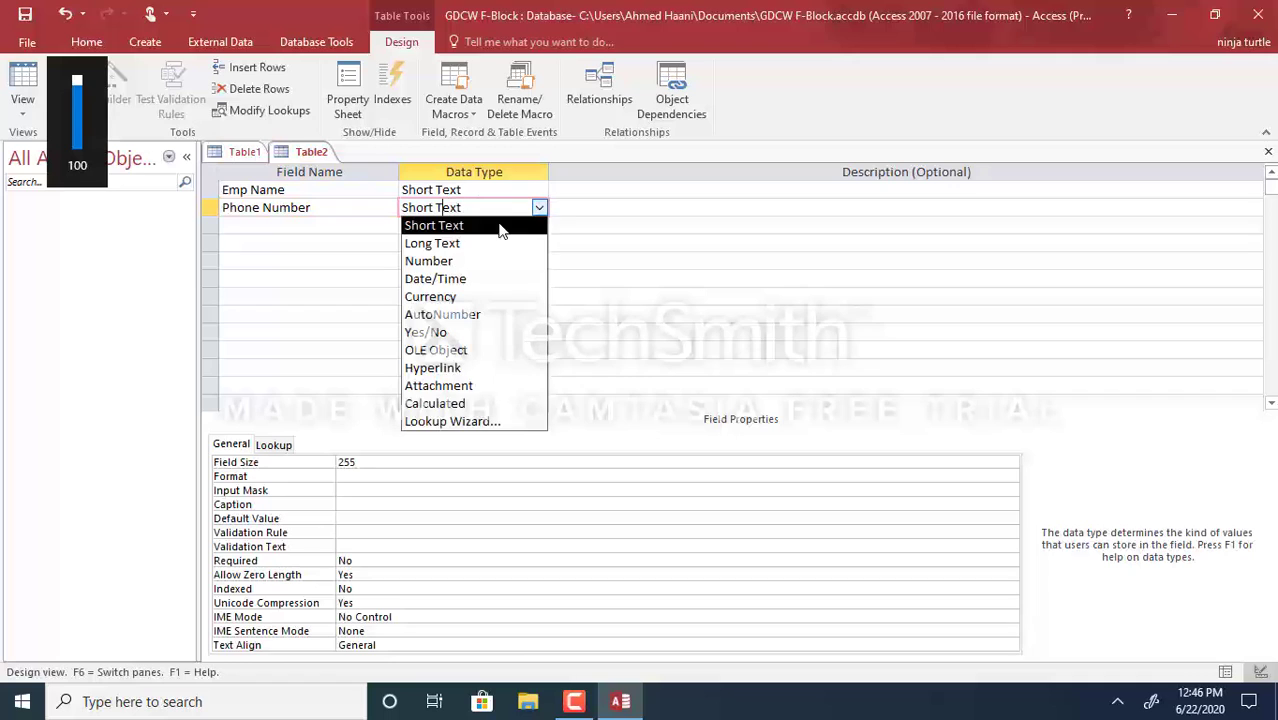
click(472, 262)
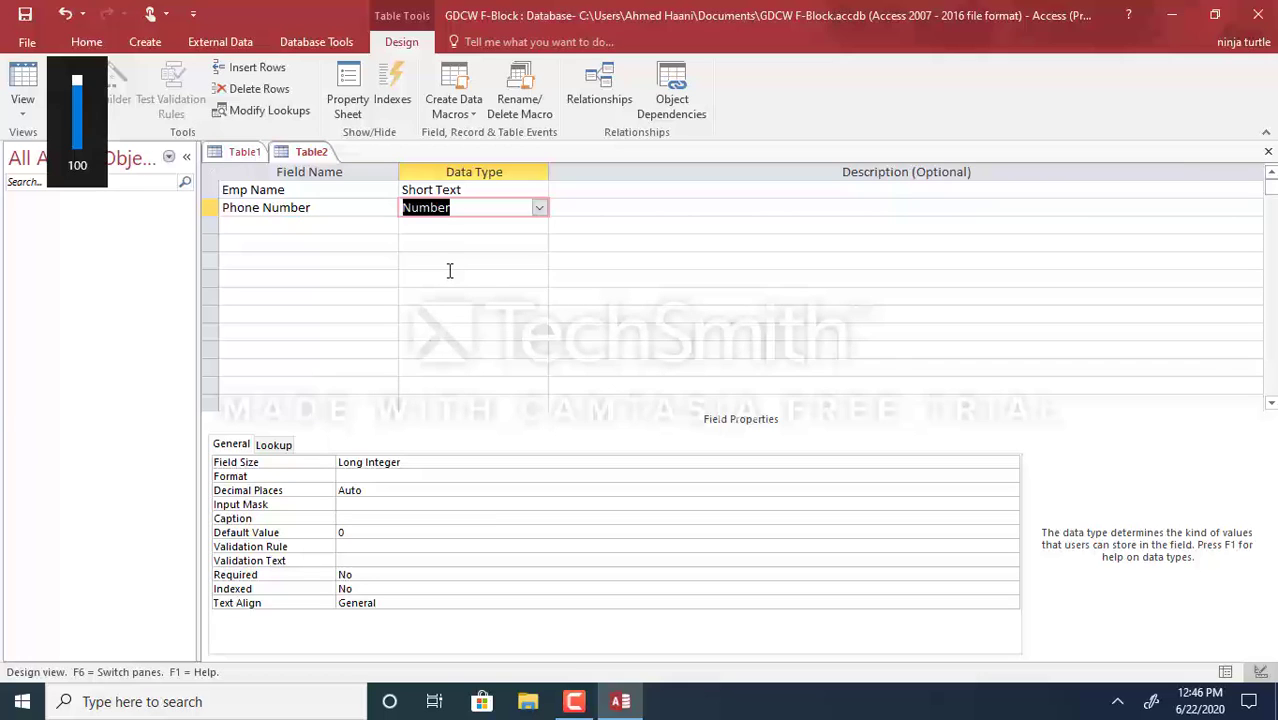
Step: Switch the new table to Datasheet View, saving it as Employee without creating a primary key
right_click(315, 155)
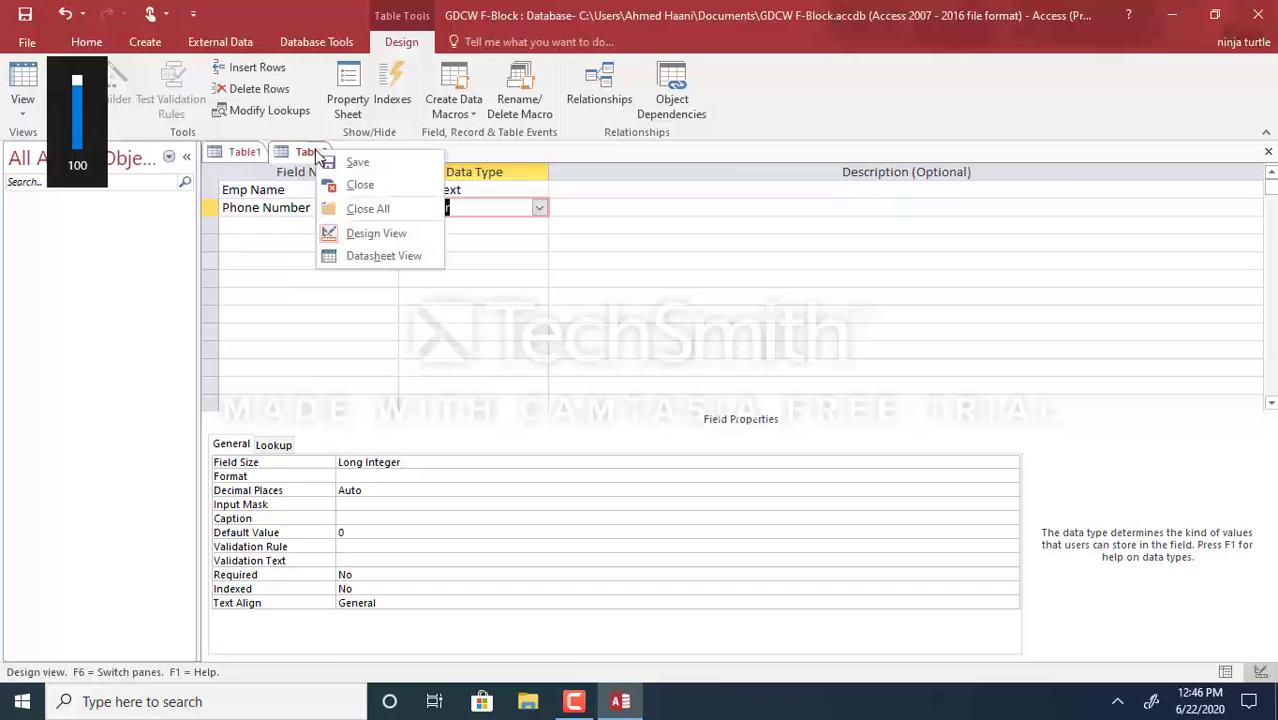
click(415, 255)
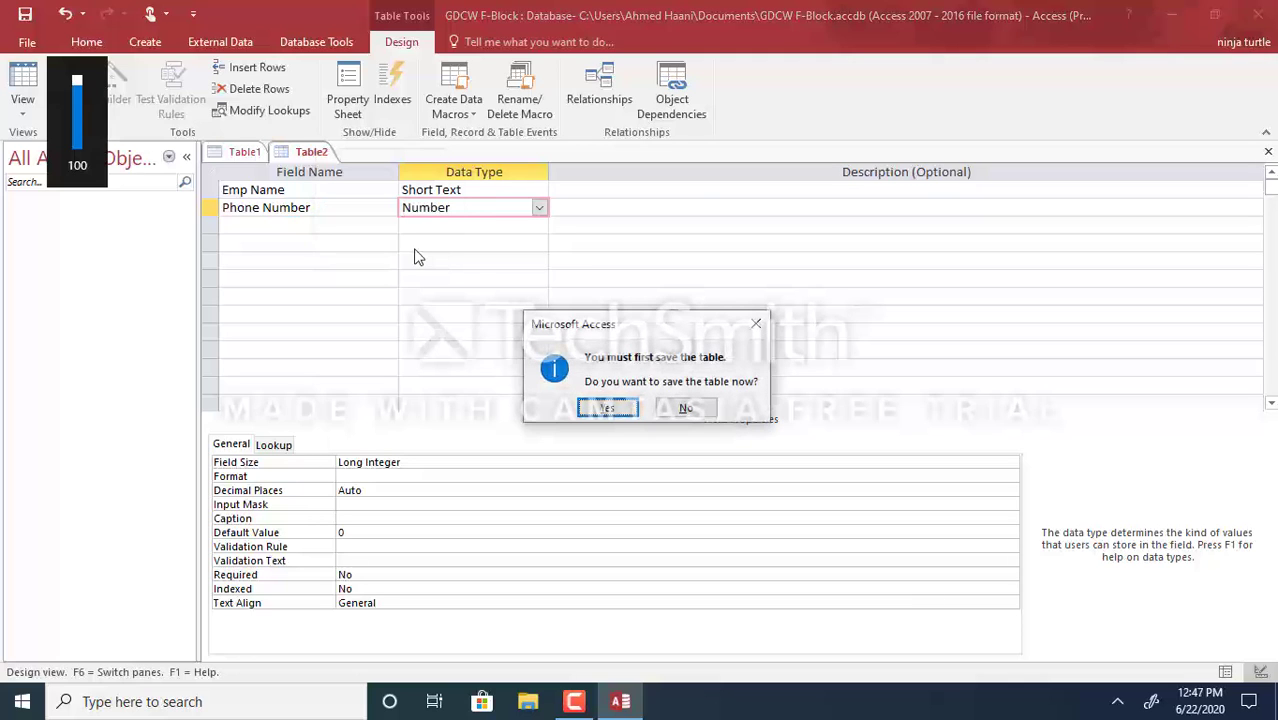
click(608, 408)
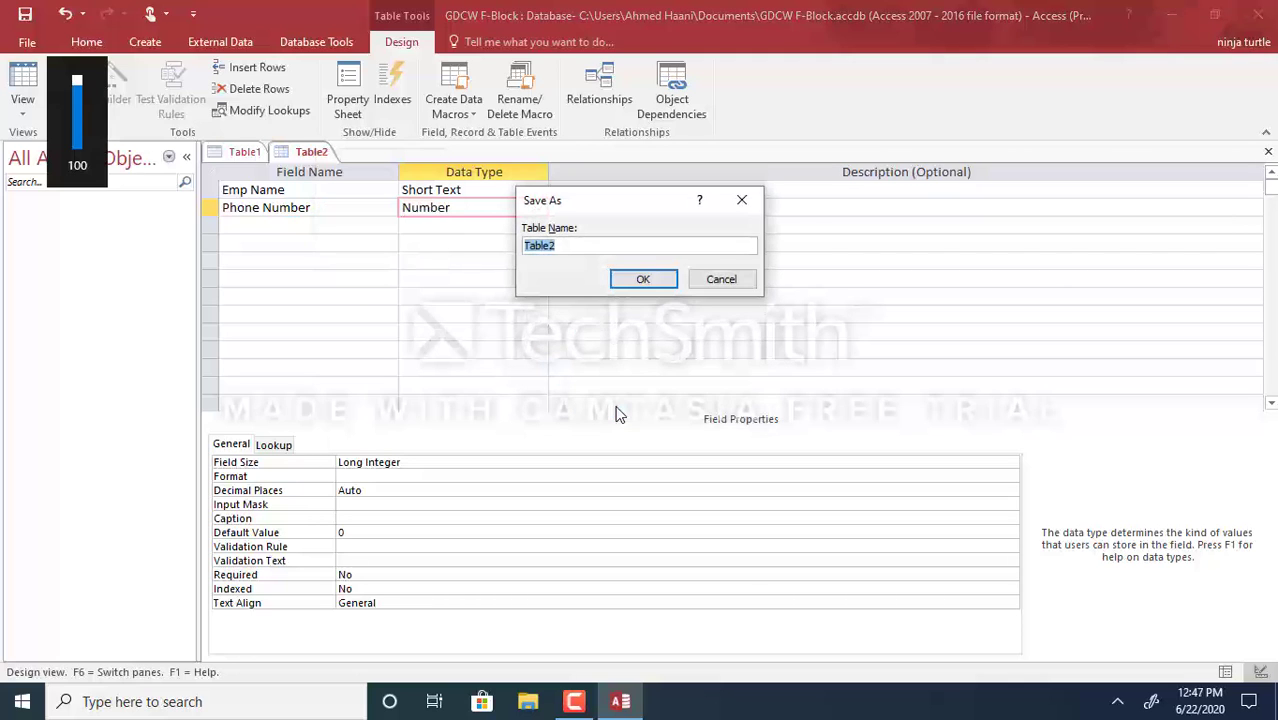
text(Employee)
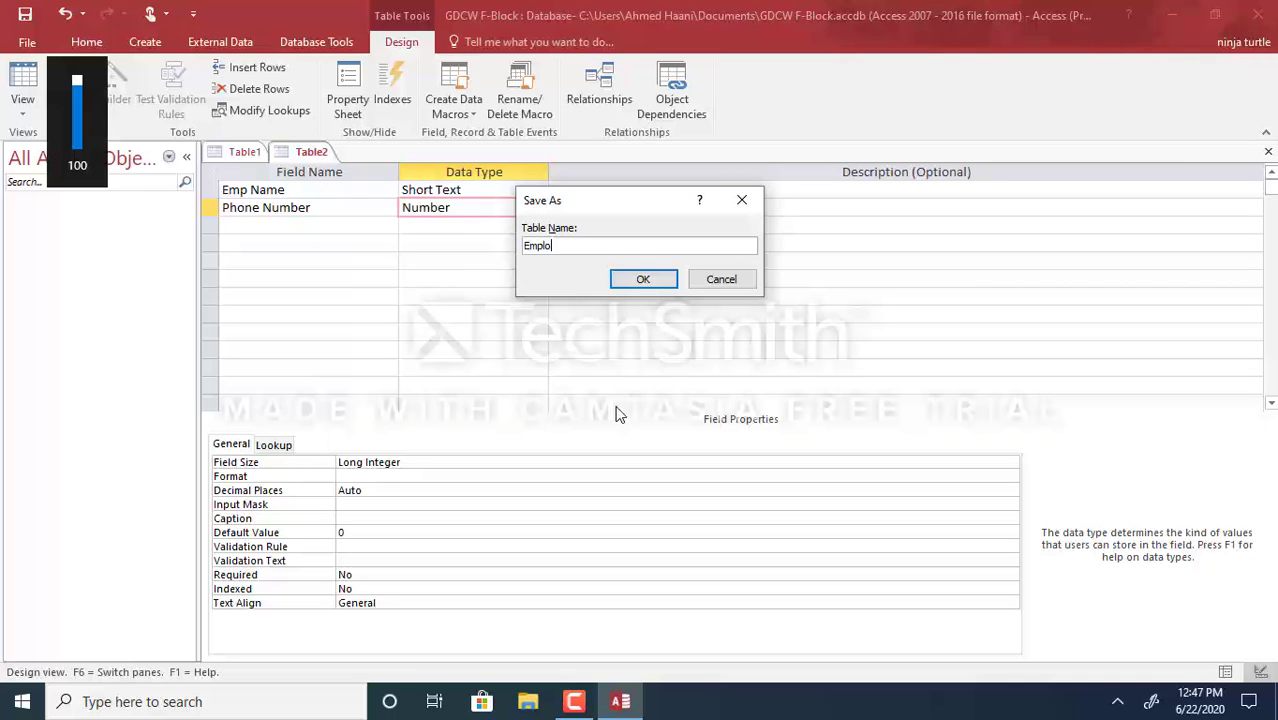
click(636, 285)
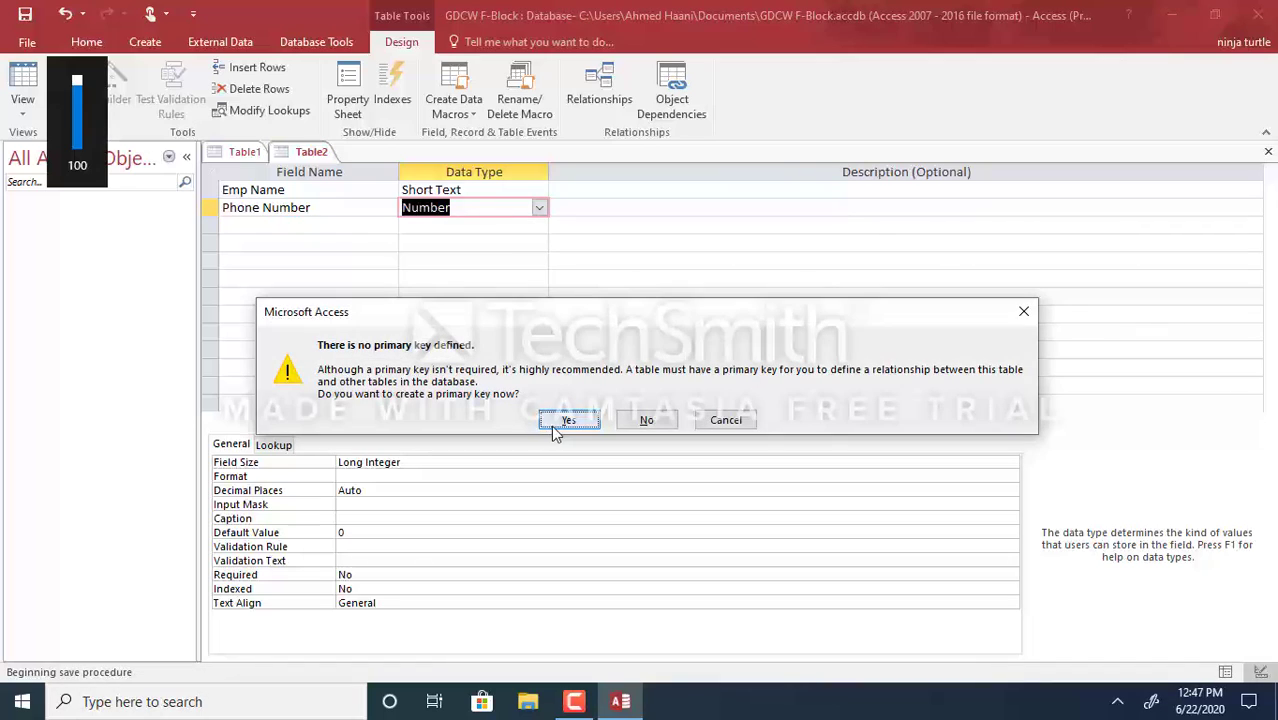
click(644, 422)
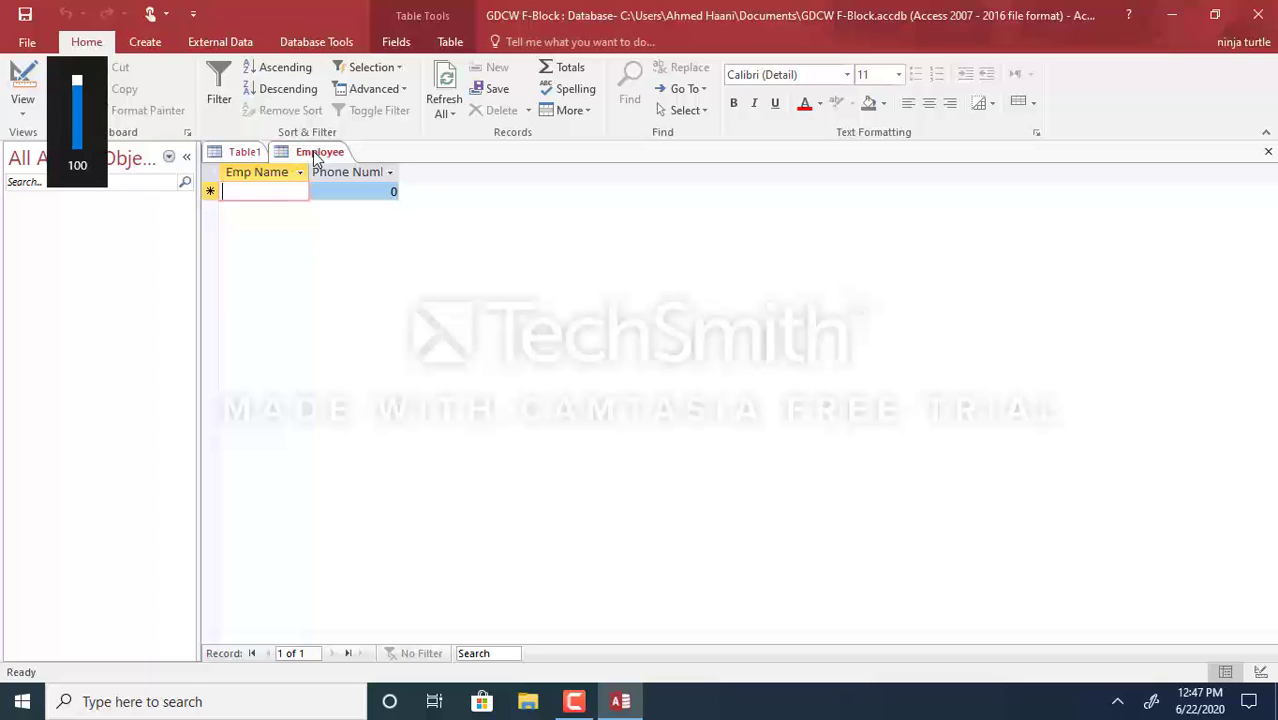
Step: Switch the Employee table back to Design View
right_click(316, 158)
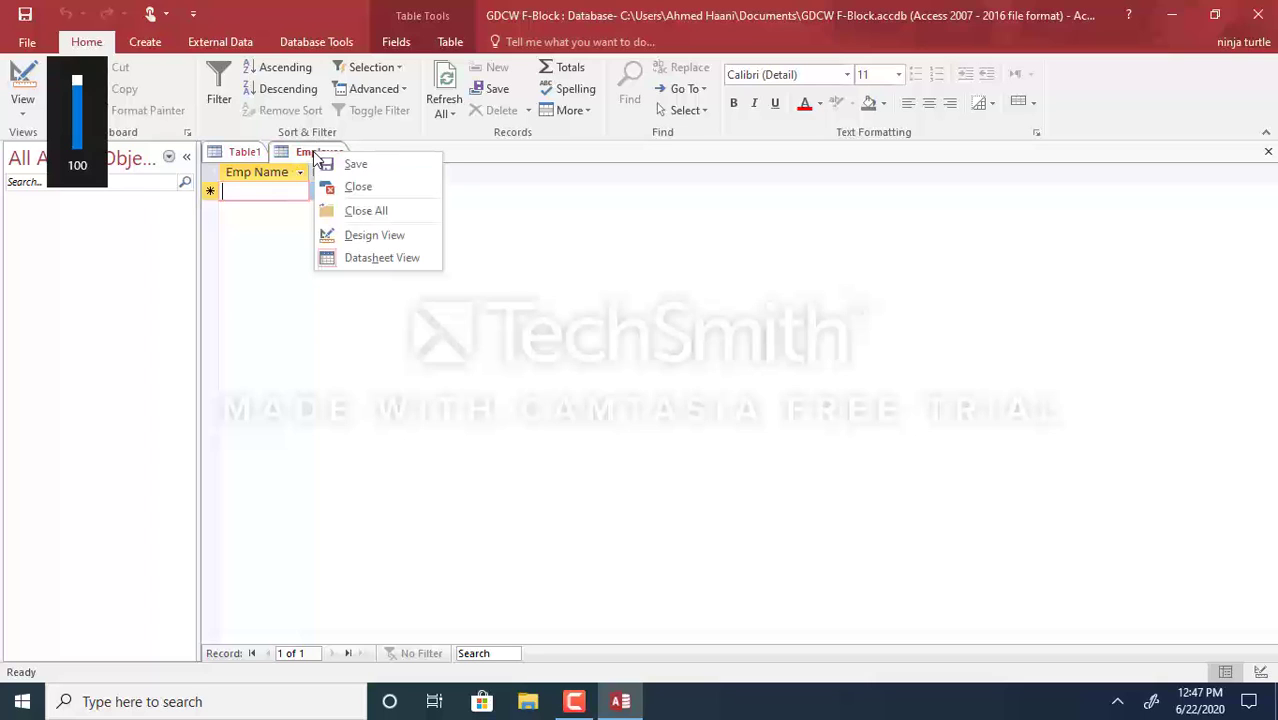
click(371, 240)
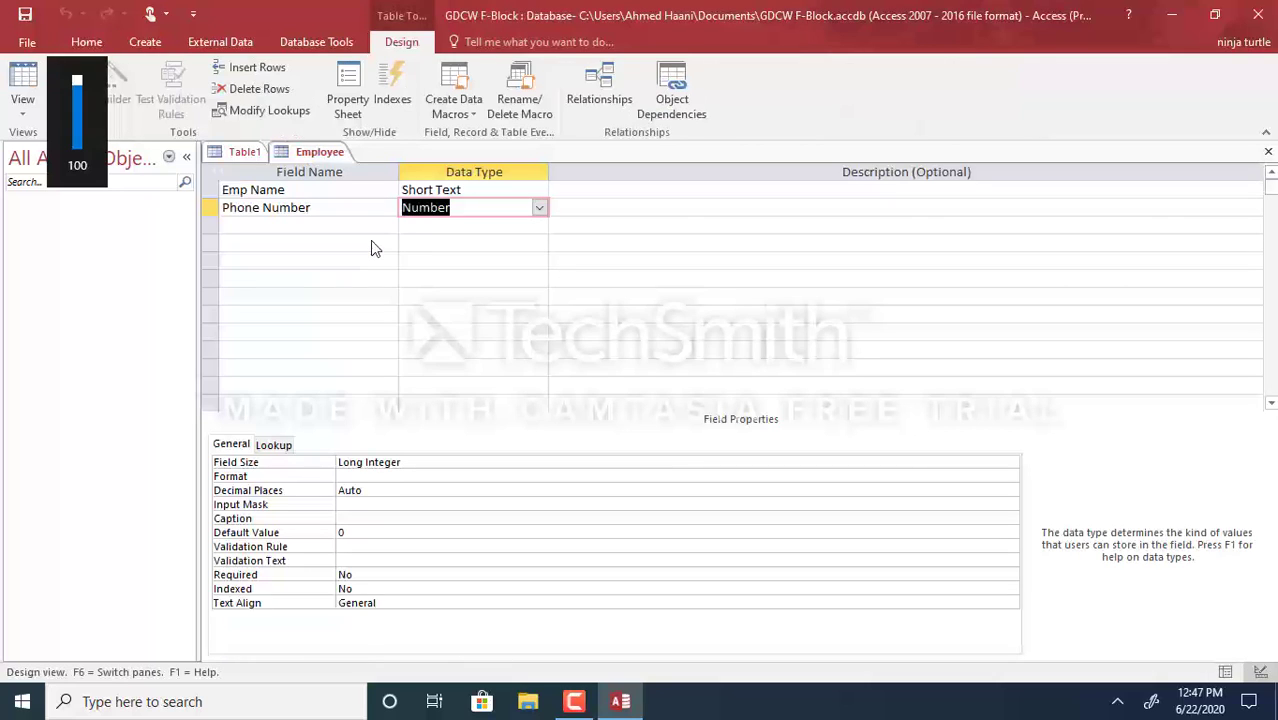
right_click(317, 152)
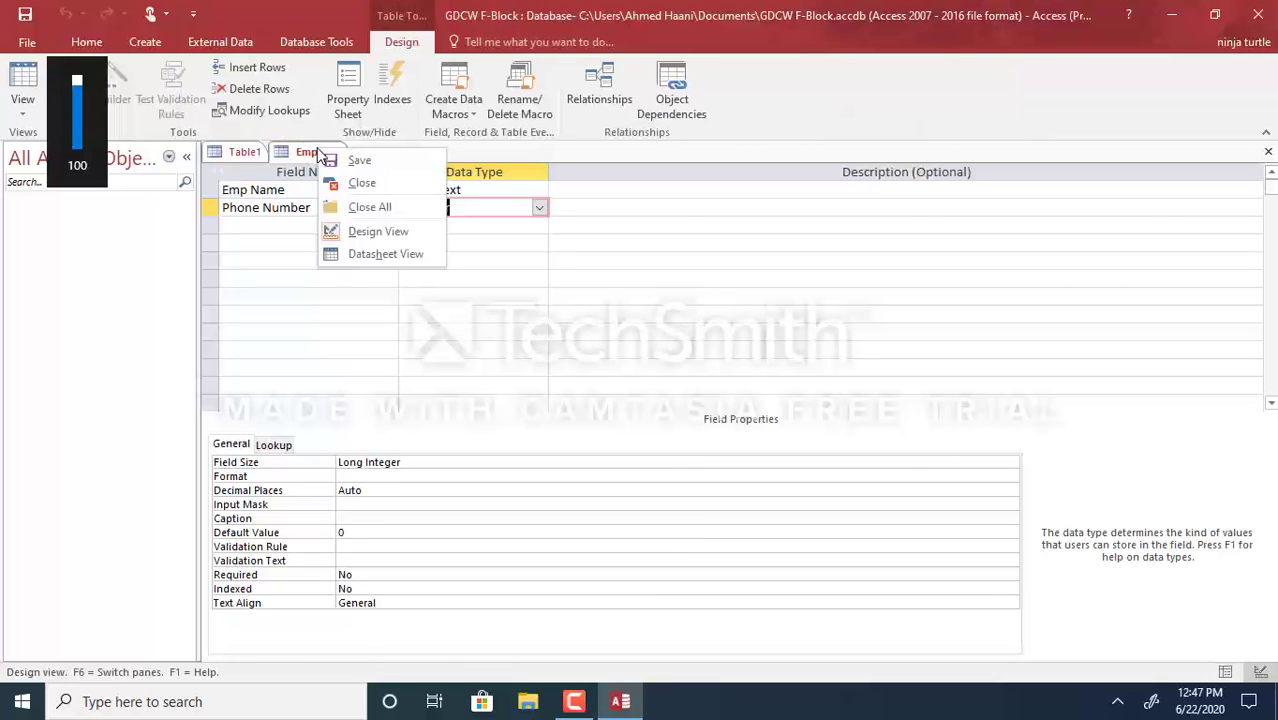
click(318, 155)
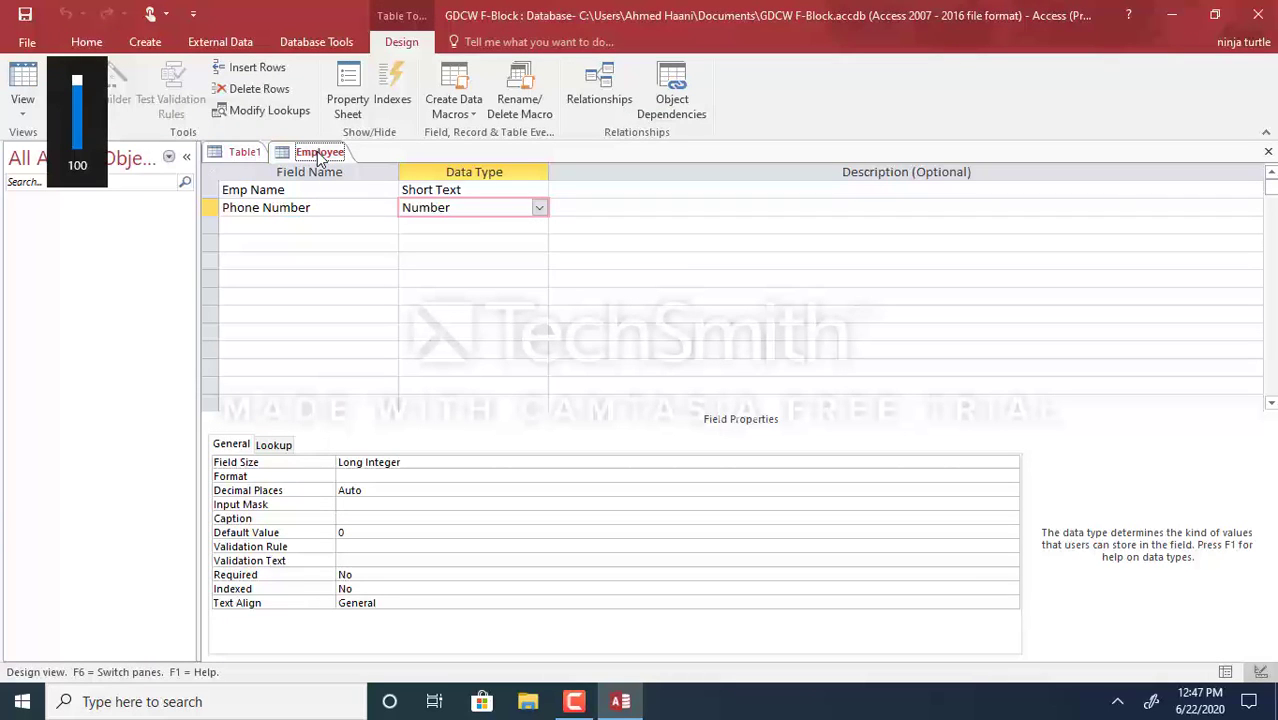
Step: Switch the Employee table to Datasheet View and enter the first employee's name and phone number
right_click(319, 156)
click(373, 258)
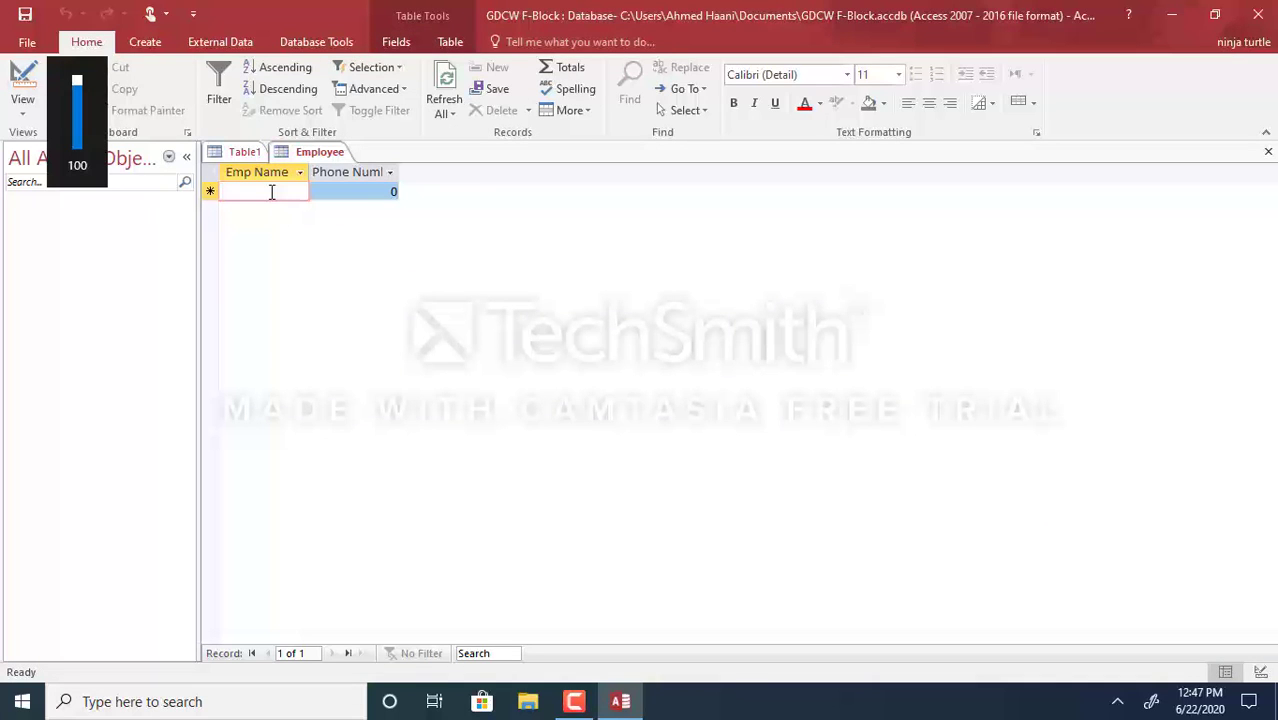
click(271, 192)
text(Mahvish)
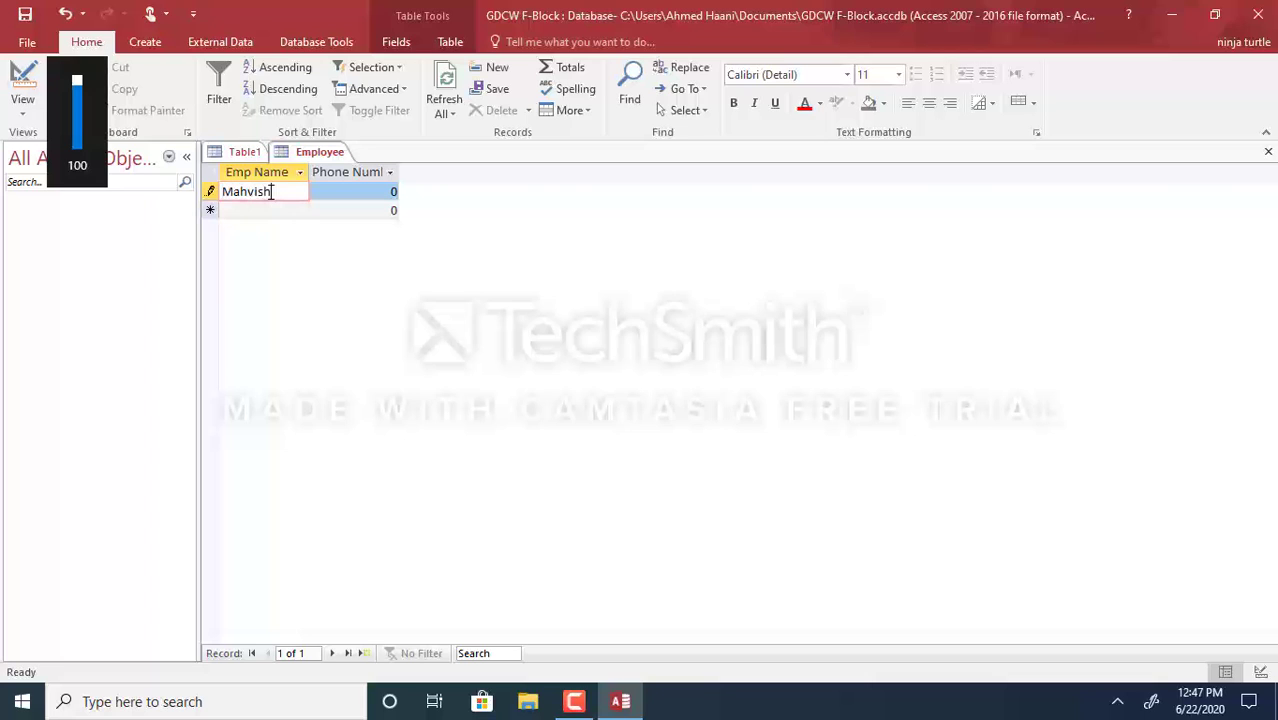
click(336, 192)
text(2560)
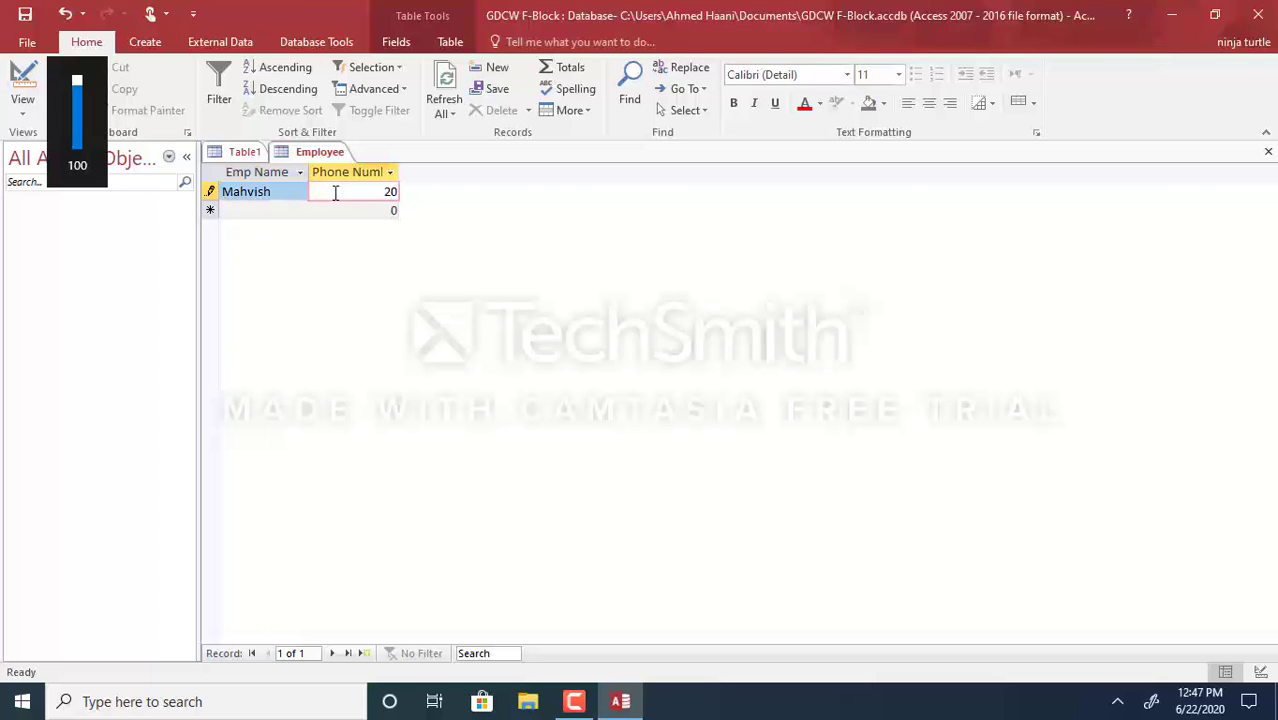
text(736)
Step: Add a second Employee record with the employee's first name and phone number
click(265, 211)
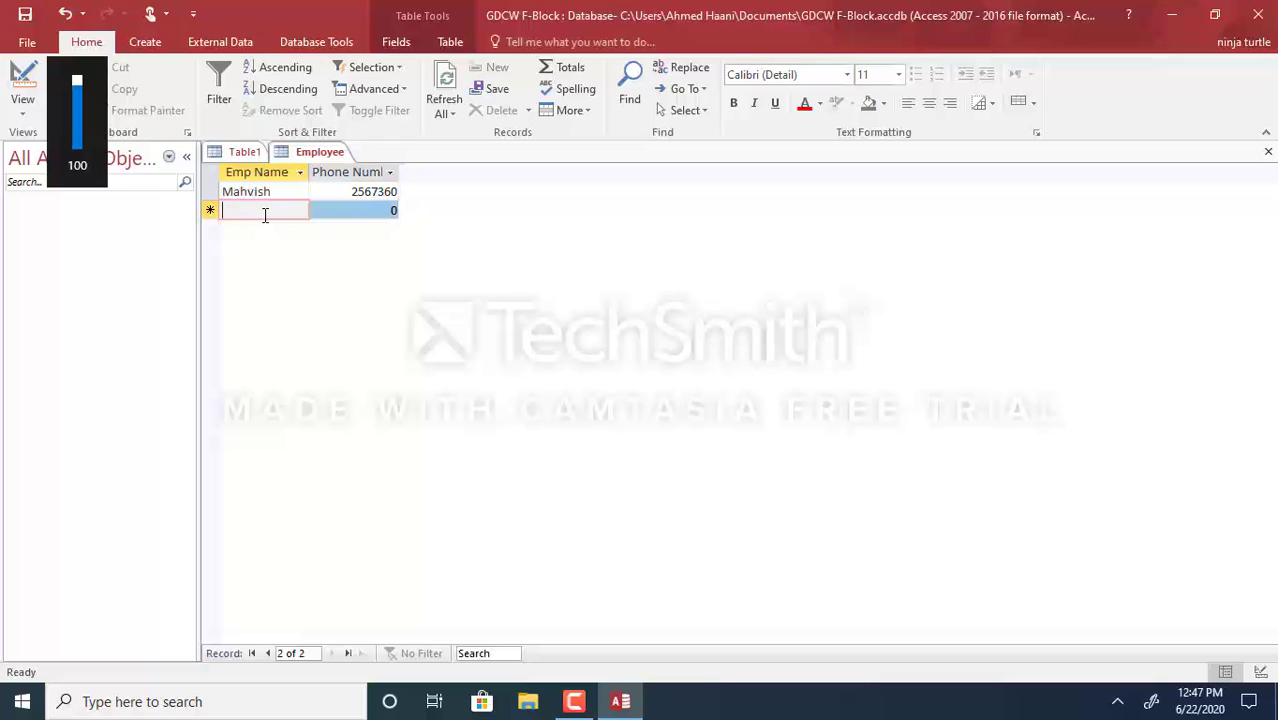
text(saira)
key(Tab)
text(4682)
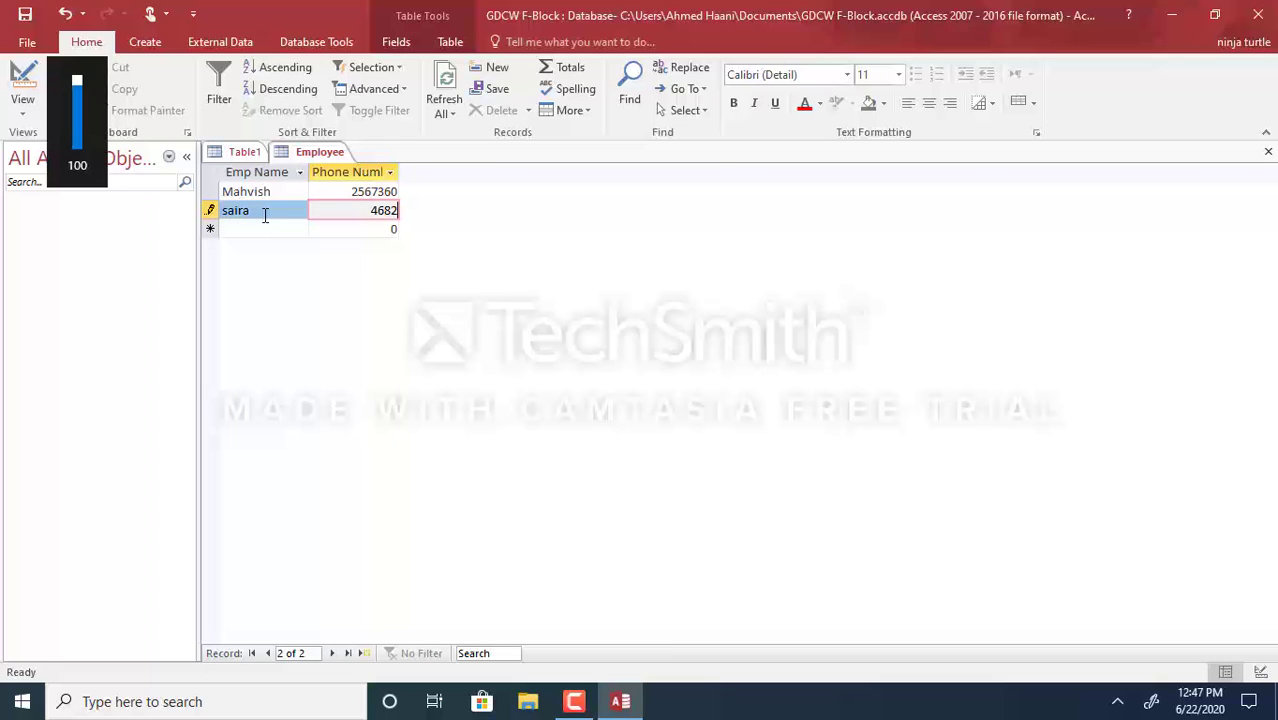
text(1)
Step: Add a third record with the employee's first name and try to enter the text "asg" as its Phone Number
click(256, 231)
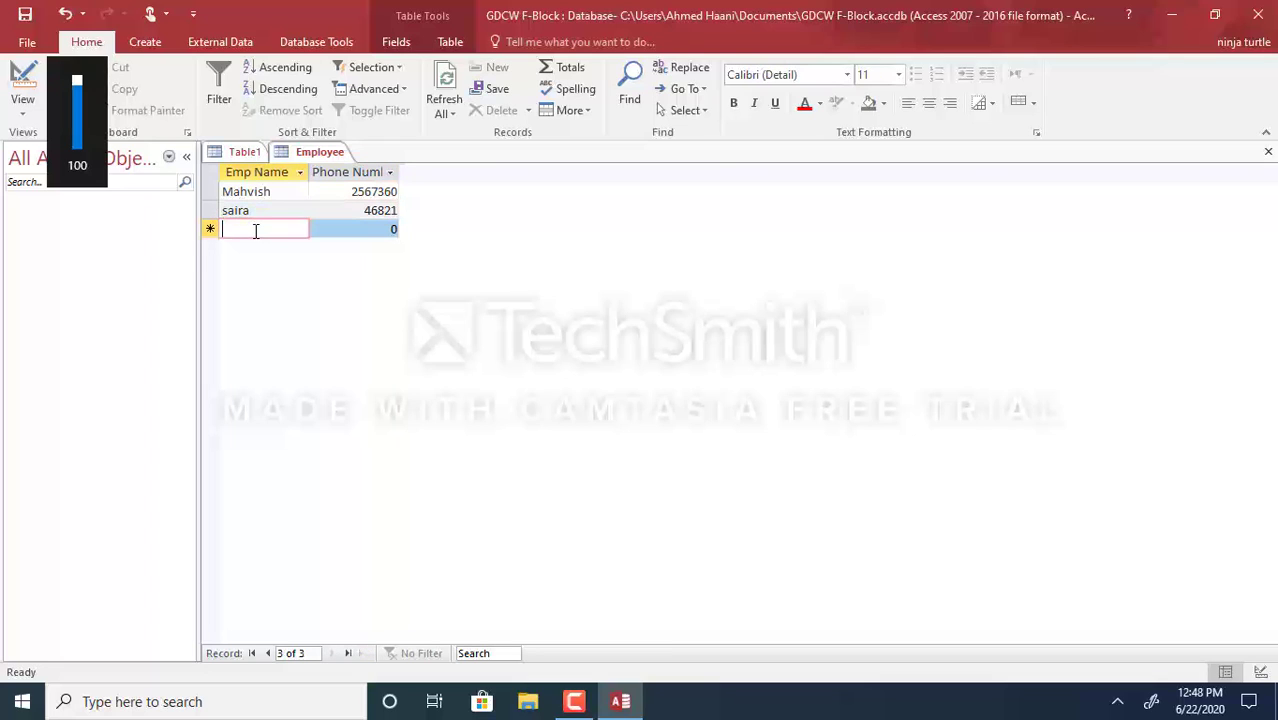
text(Ayesha)
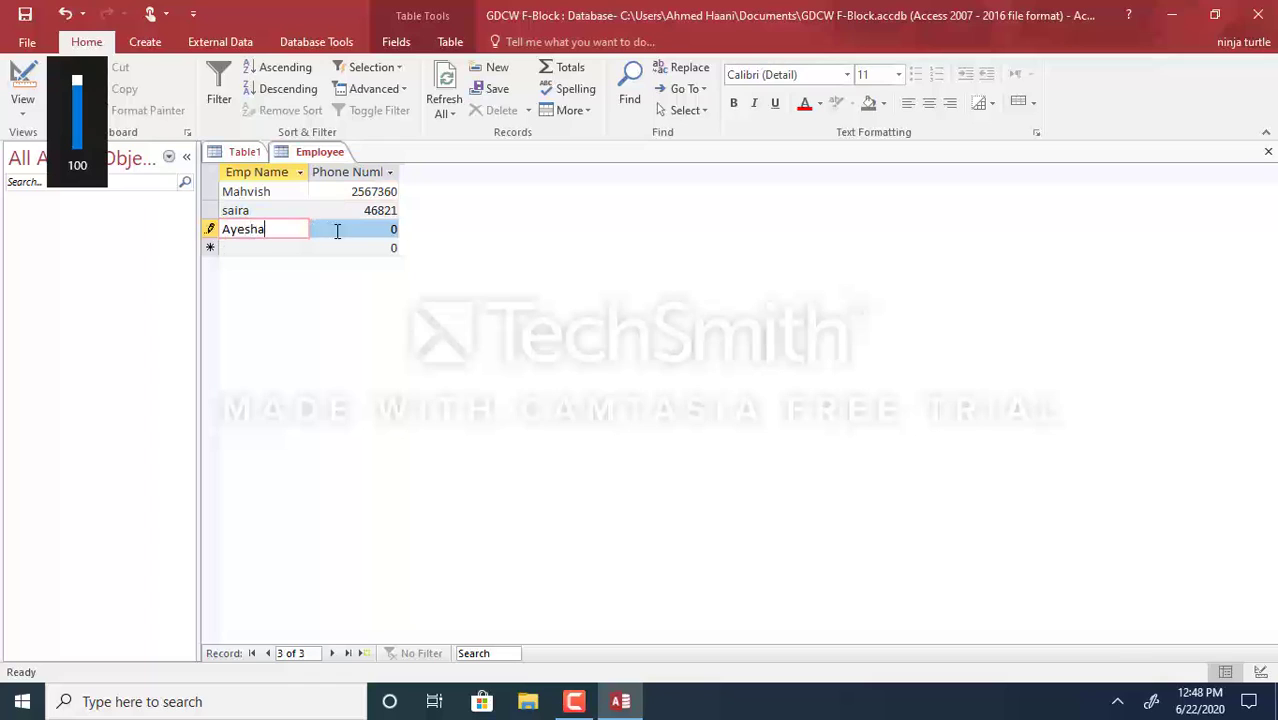
click(337, 231)
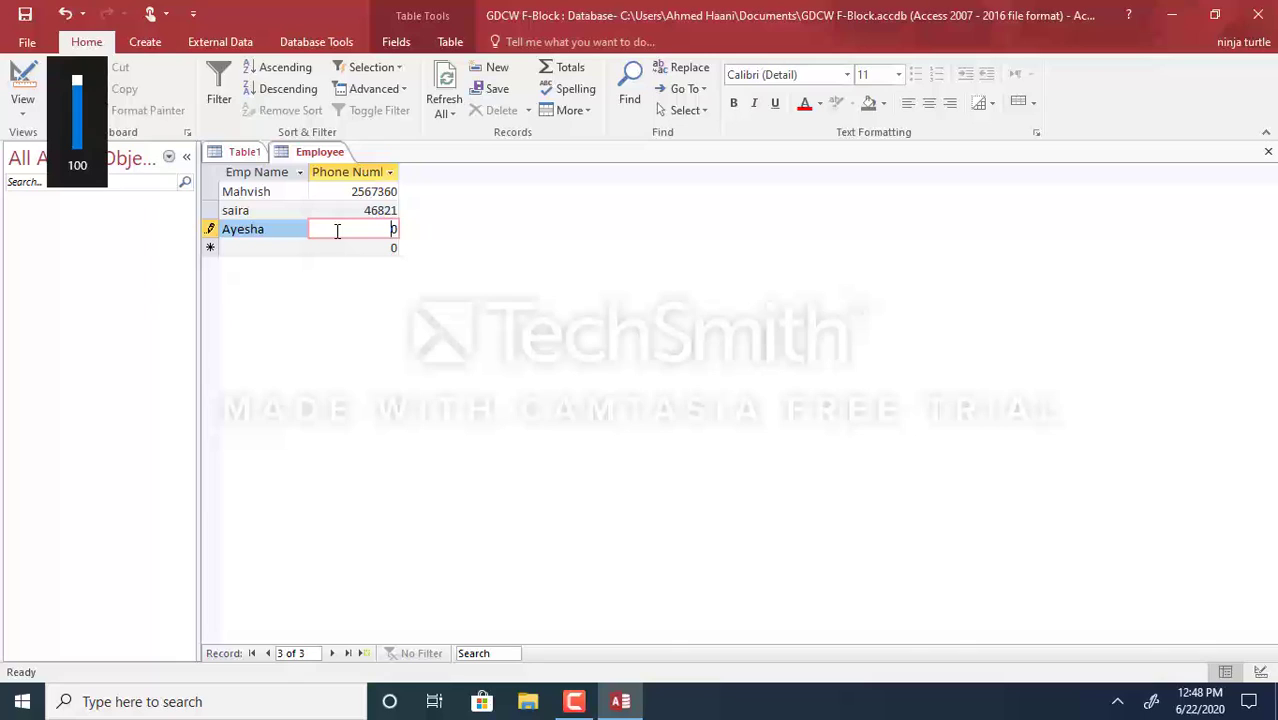
key(BackSpace)
text(asg)
click(242, 250)
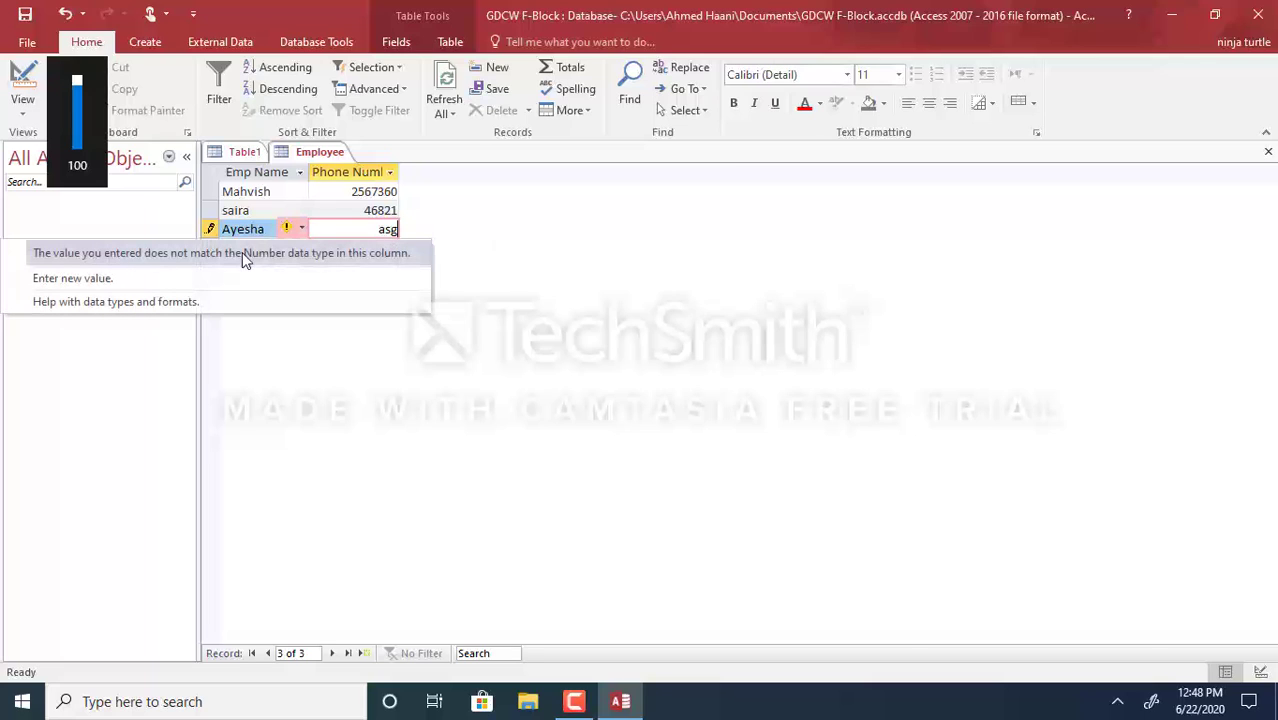